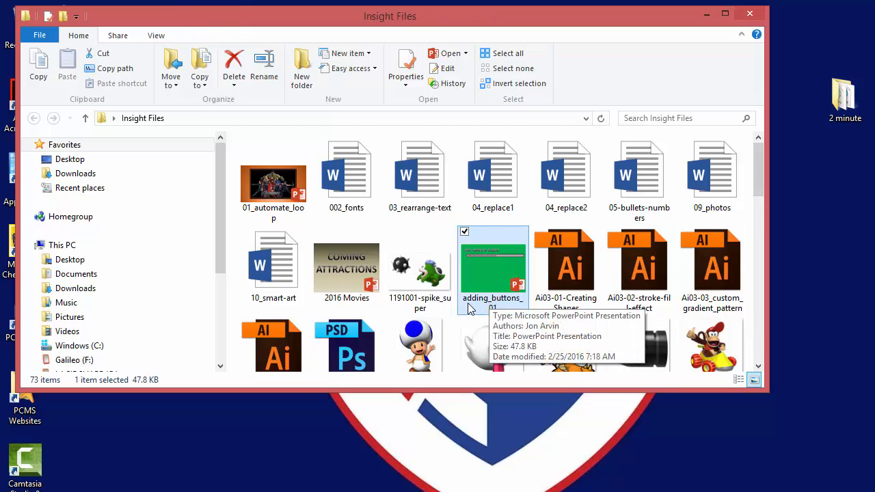
# Open the adding_buttons_01 presentation and draw a round diagonal corner rectangle, about 3" by 1.42", in the green slide's lower-right area.
pyautogui.doubleClick(493, 275)
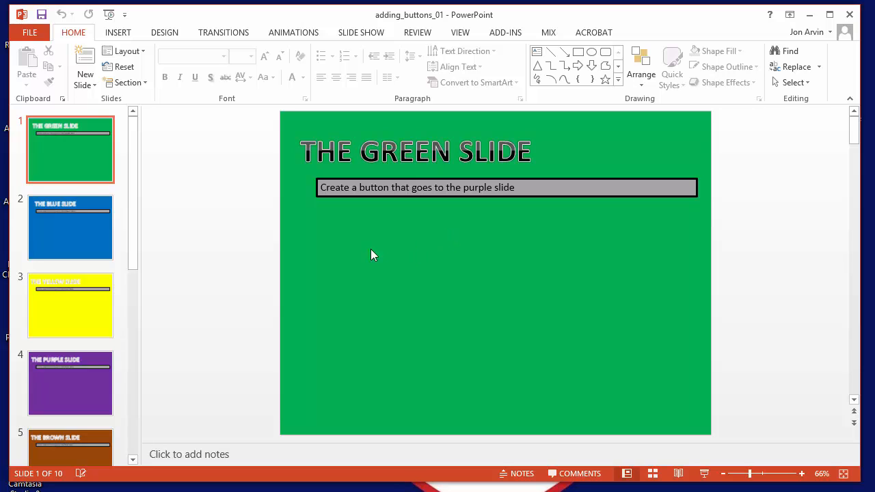
pyautogui.click(55, 170)
pyautogui.click(121, 37)
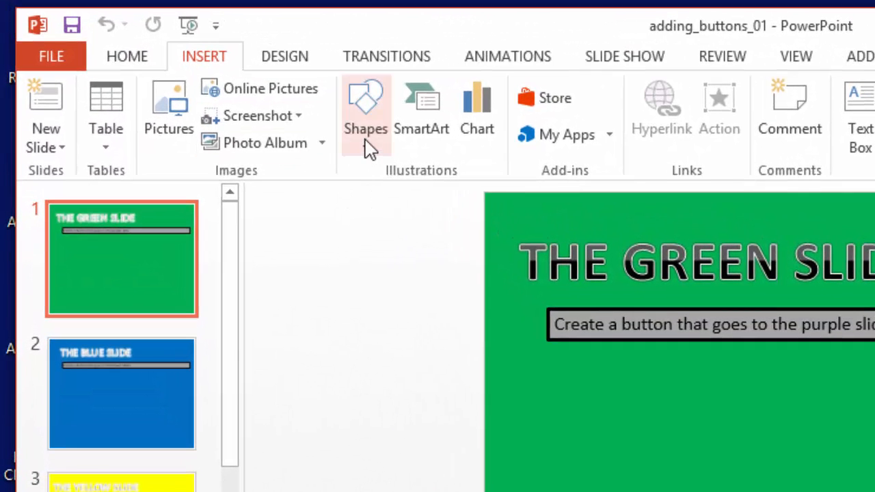
pyautogui.click(212, 82)
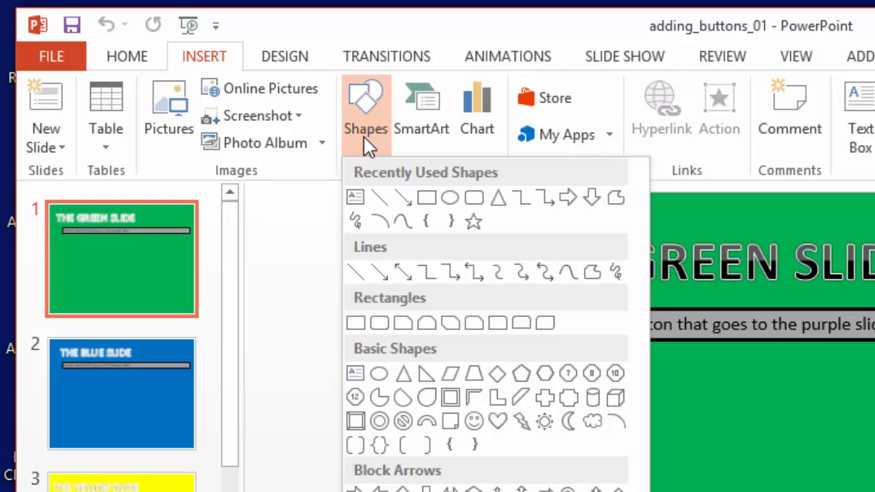
pyautogui.click(545, 322)
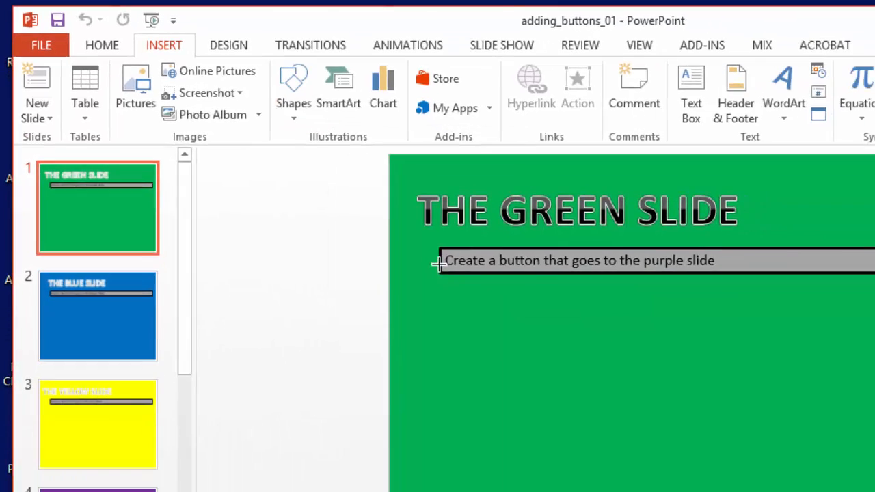
pyautogui.moveTo(528, 384); pyautogui.dragTo(656, 323)
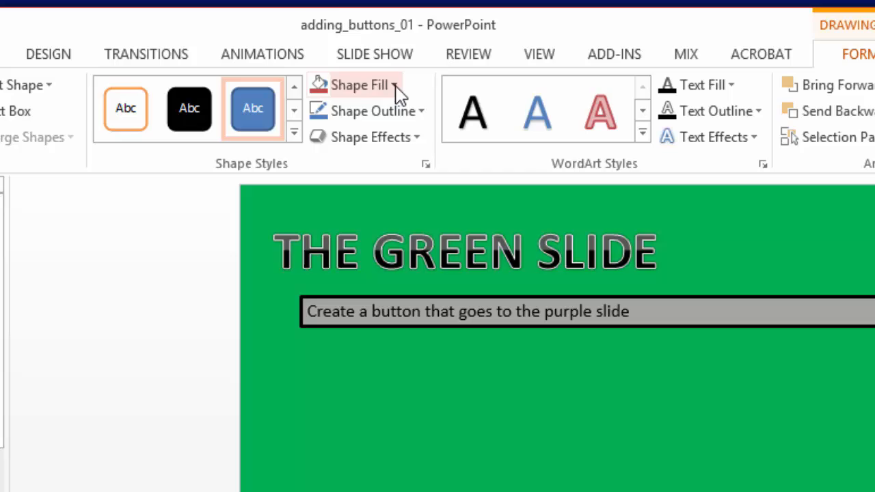
# Fill the rectangle on the green slide with Aqua, Accent 5, Lighter 60% and nudge it slightly to the right.
pyautogui.click(395, 87)
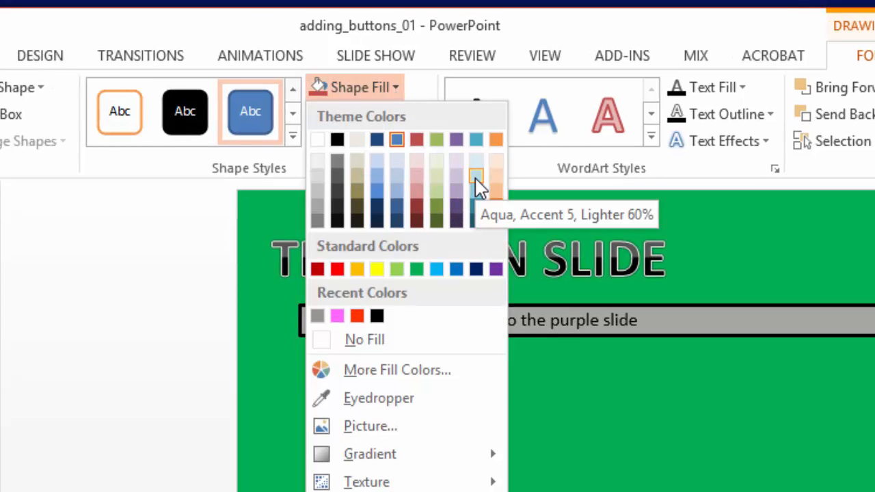
pyautogui.click(475, 179)
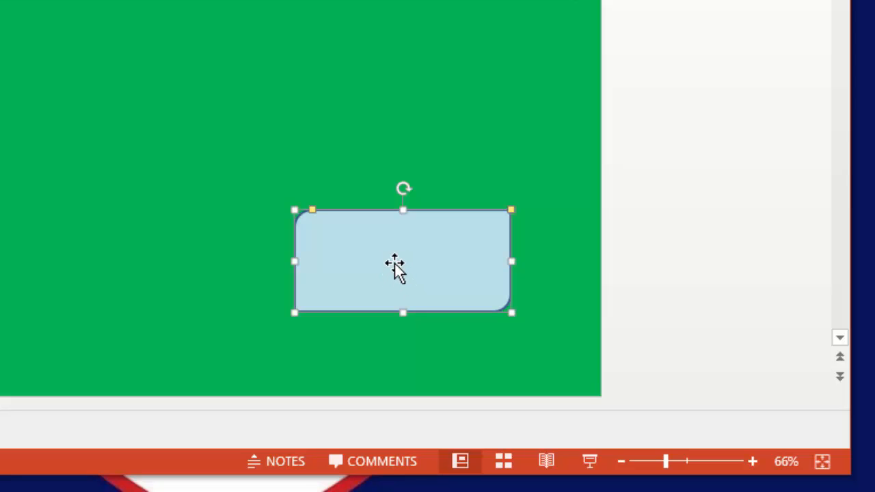
pyautogui.moveTo(396, 265); pyautogui.dragTo(403, 265)
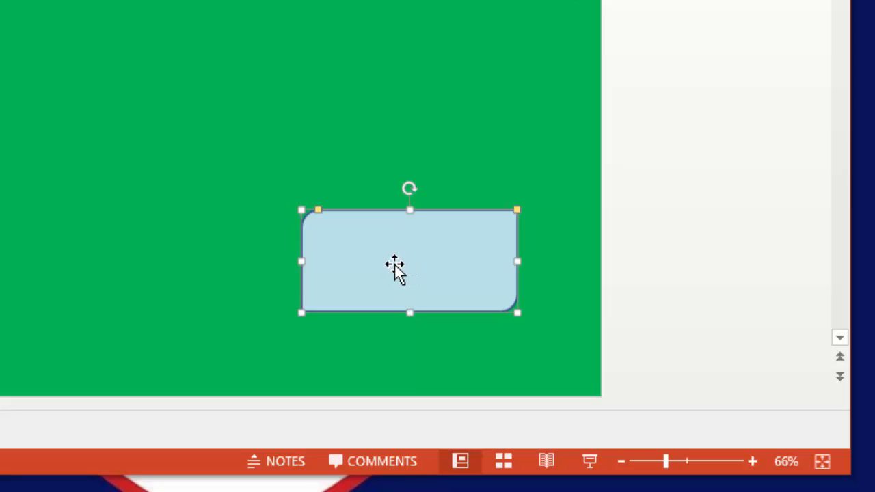
# Label the light aqua rectangle with the text "To the Purple Slide!".
pyautogui.click(394, 265)
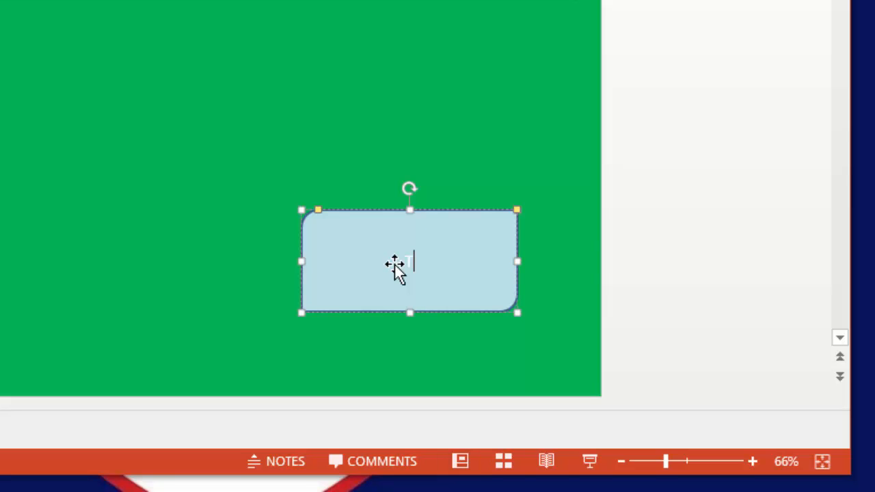
pyautogui.write('To the Purple ')
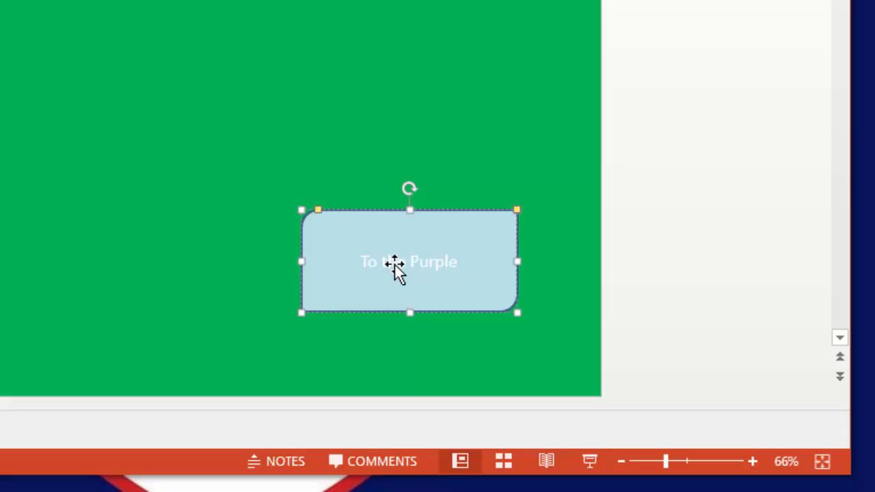
pyautogui.write('Slide!')
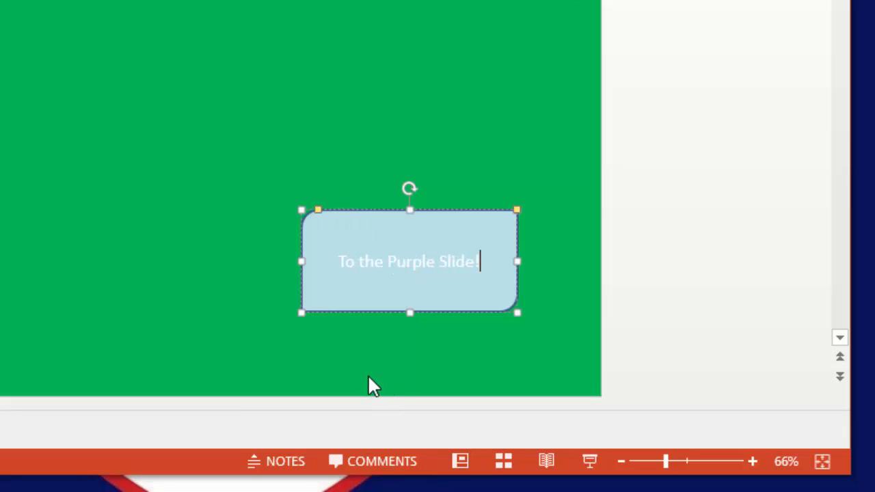
pyautogui.click(367, 299)
# Change the font color of the entire "To the Purple Slide!" label to black and leave text editing.
pyautogui.doubleClick(353, 269)
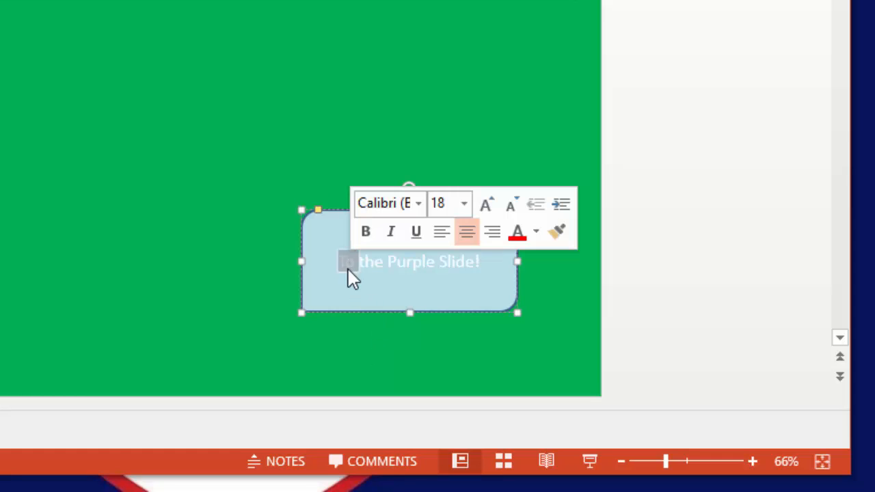
pyautogui.click(346, 265)
pyautogui.moveTo(341, 263); pyautogui.dragTo(342, 263)
pyautogui.doubleClick(378, 262)
pyautogui.click(378, 262)
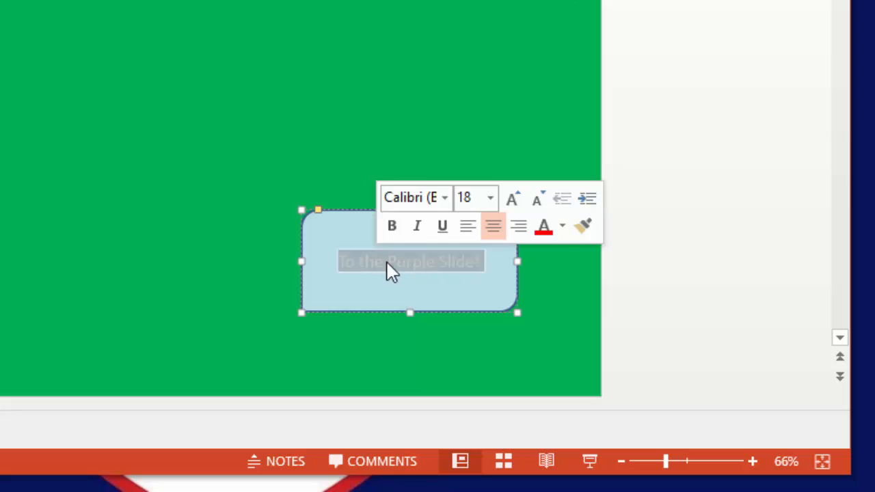
pyautogui.click(562, 226)
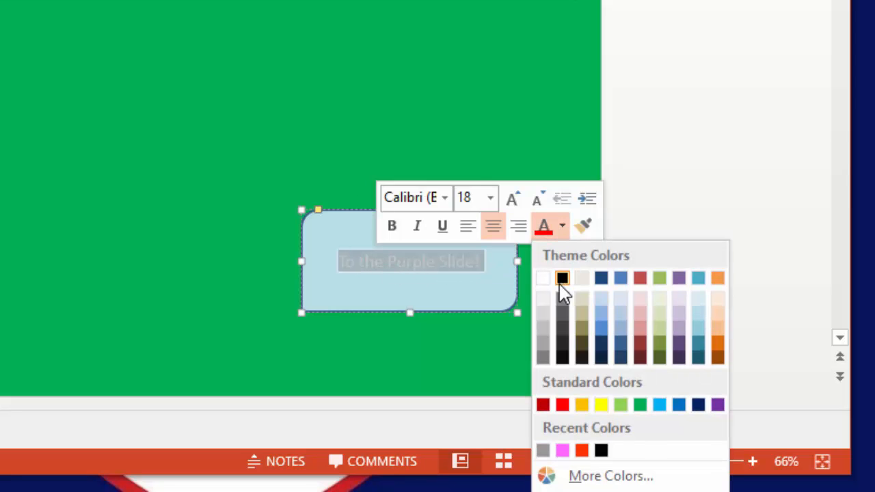
pyautogui.click(561, 280)
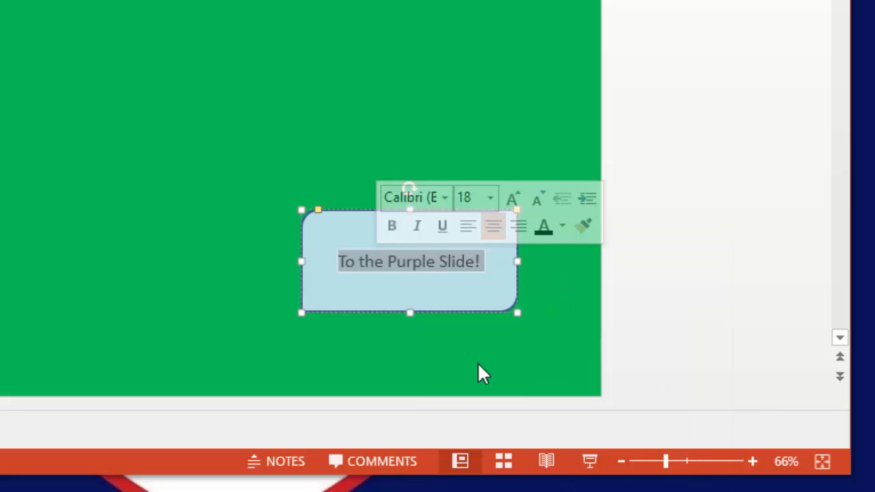
pyautogui.click(361, 303)
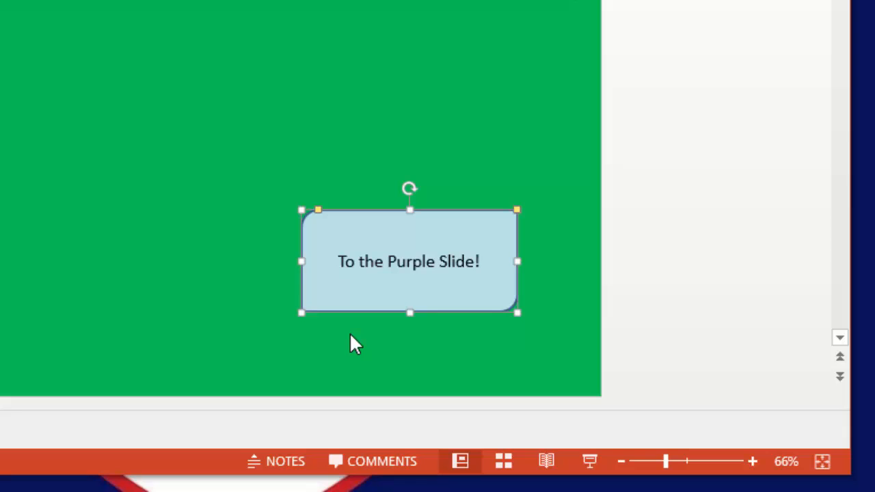
pyautogui.tripleClick(383, 260)
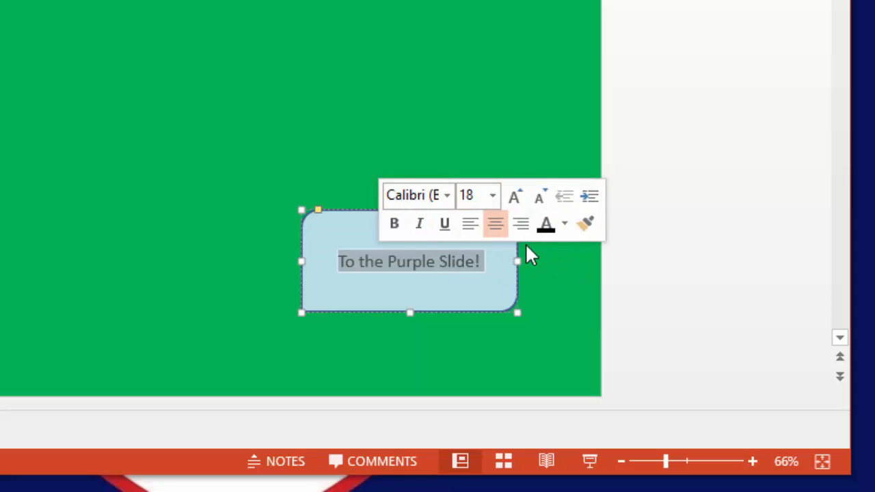
pyautogui.click(347, 309)
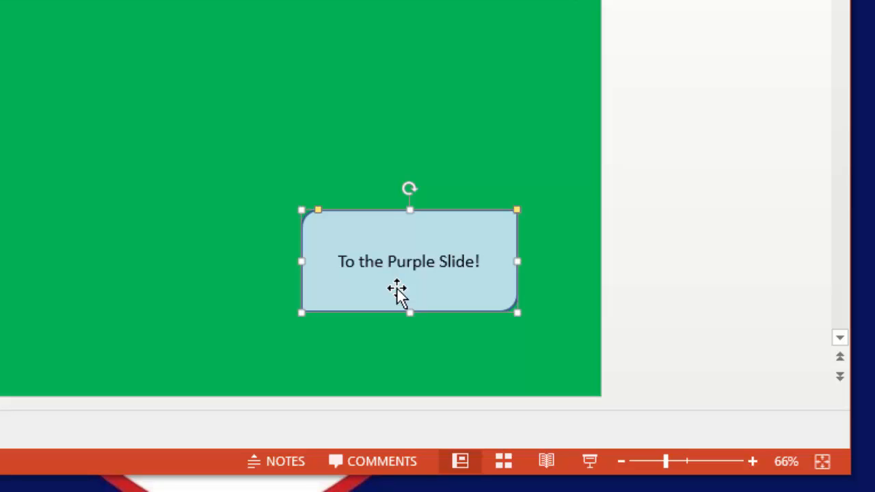
# Hyperlink the "To the Purple Slide!" button shape to Slide 4, the purple slide, as a place in this document.
pyautogui.rightClick(397, 289)
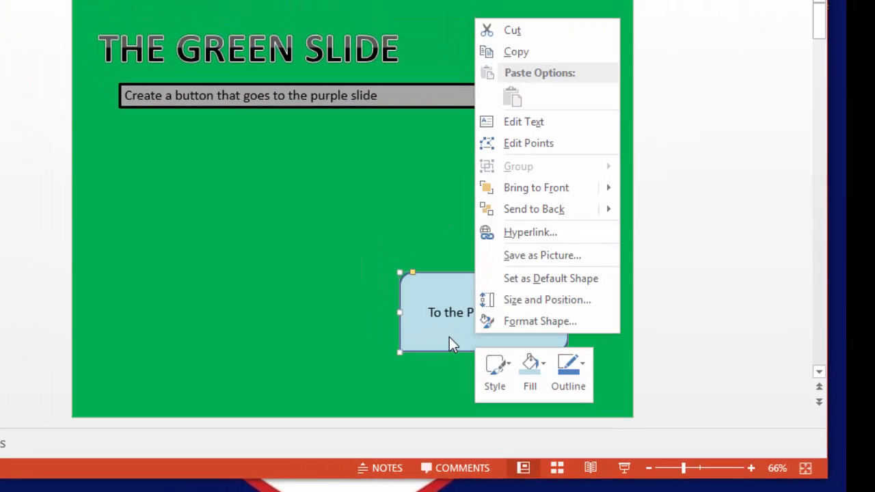
pyautogui.click(531, 236)
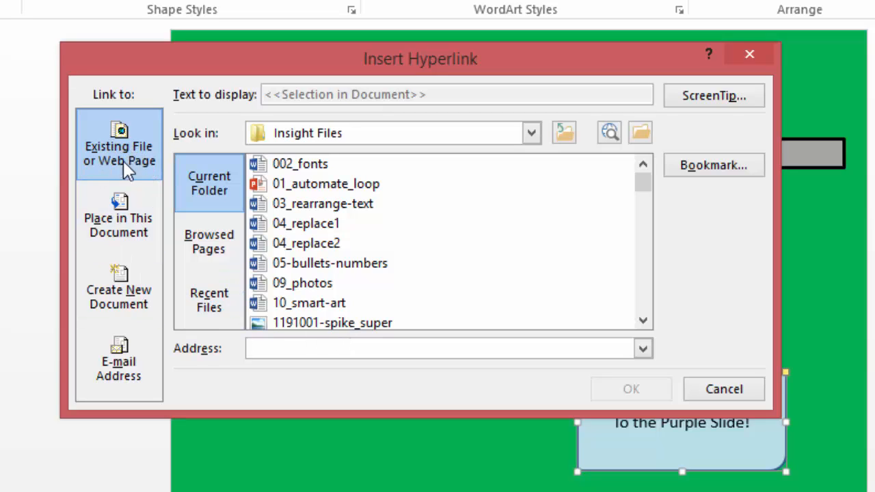
pyautogui.click(123, 232)
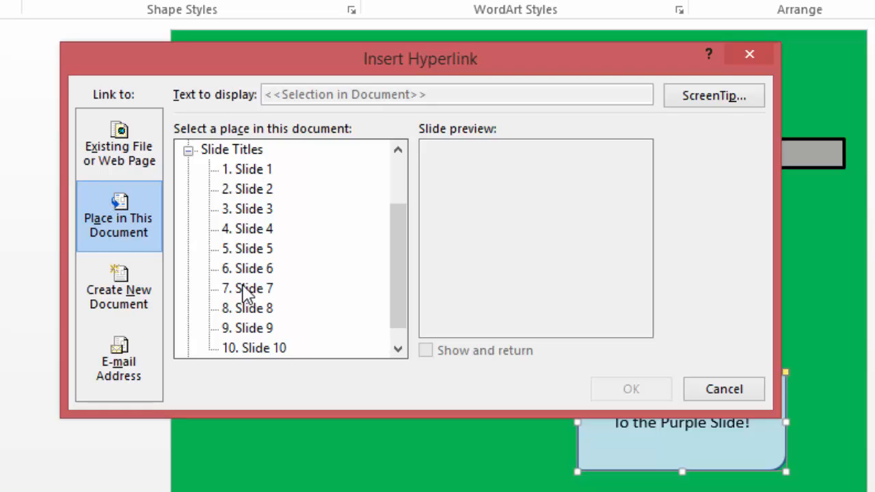
pyautogui.click(260, 171)
pyautogui.click(261, 190)
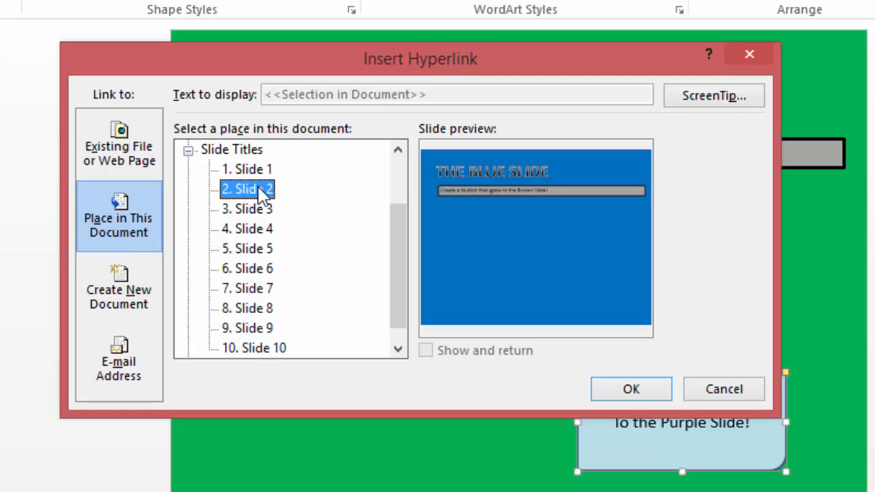
pyautogui.click(264, 212)
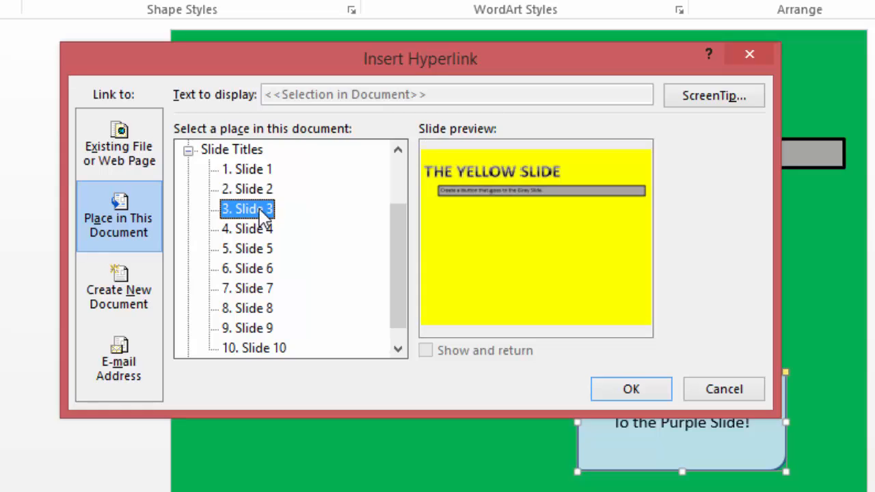
pyautogui.click(264, 231)
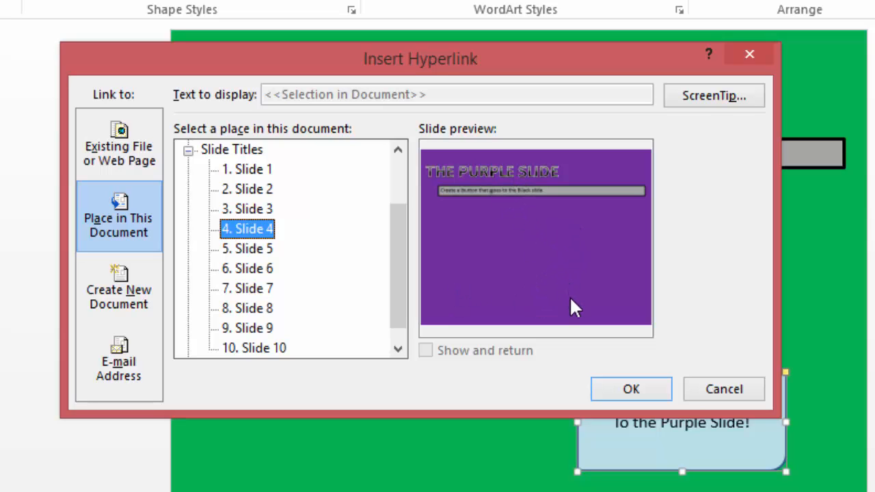
pyautogui.click(646, 391)
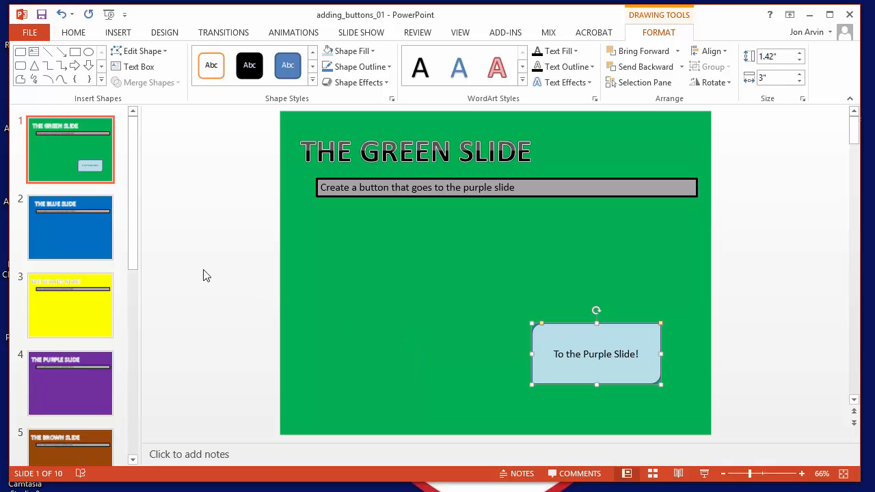
# On the blue slide, hyperlink the "To the Brown slide" oval to Slide 5 in this document.
pyautogui.click(83, 233)
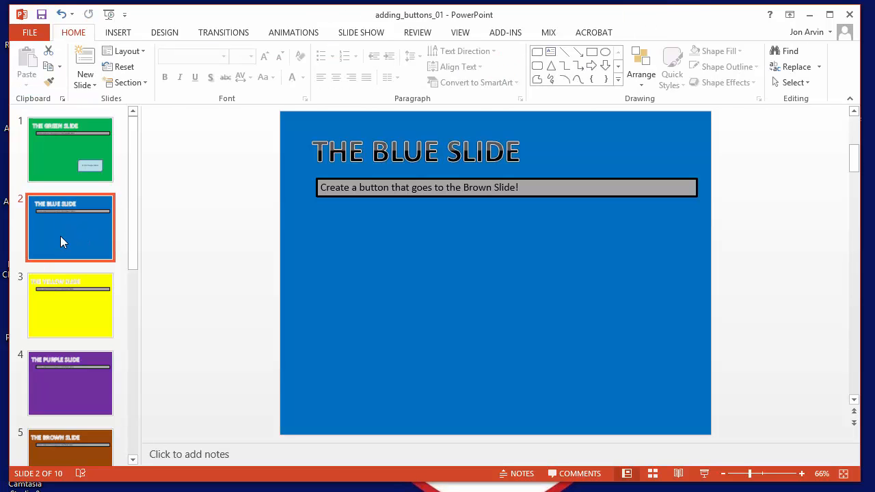
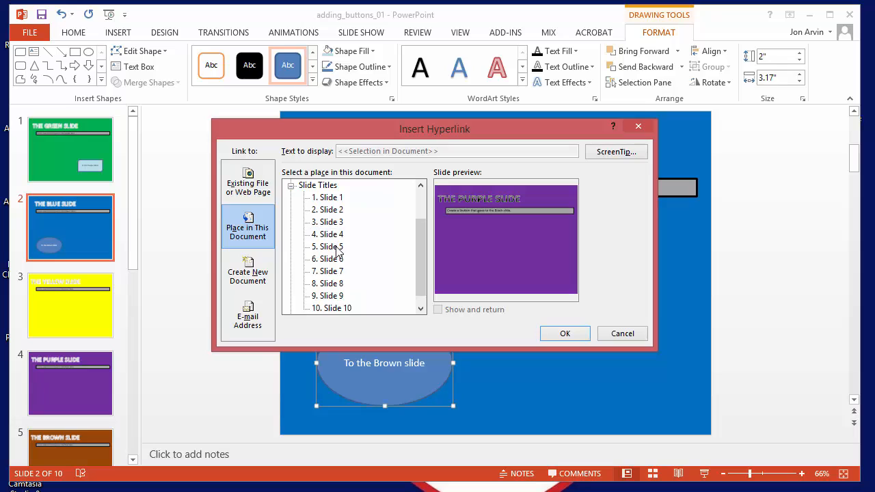
pyautogui.click(335, 249)
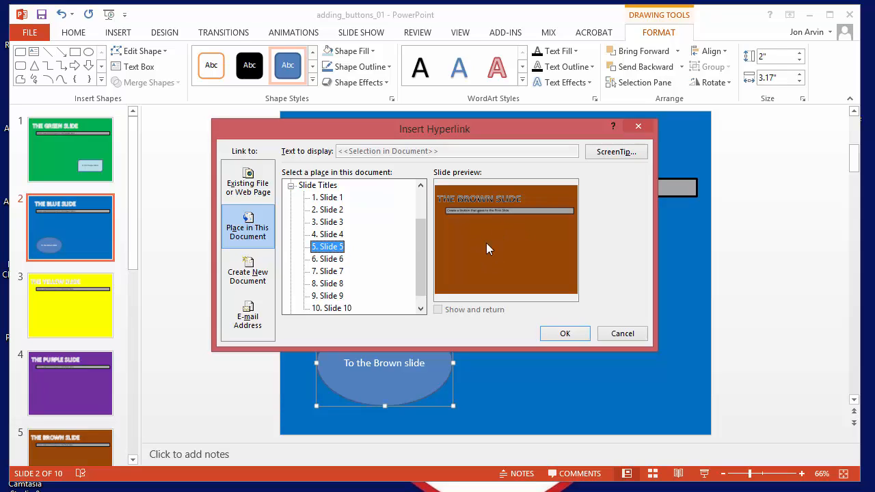
pyautogui.click(565, 333)
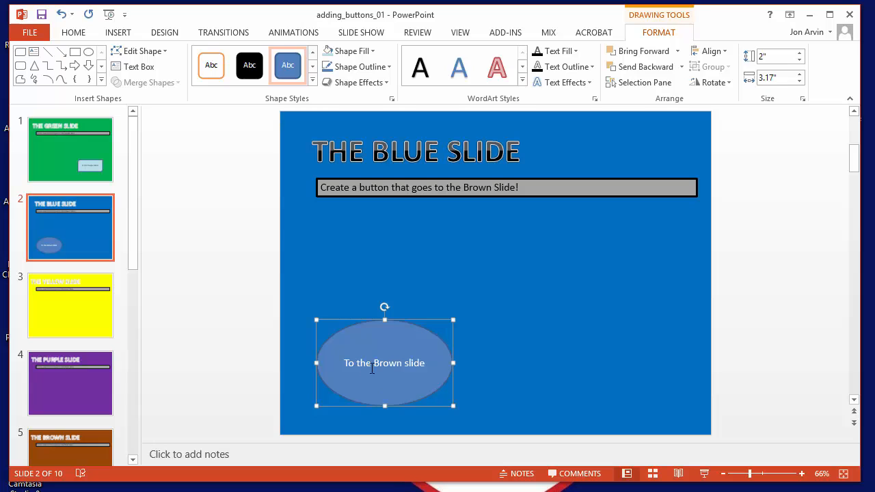
# Draw a snip and round single corner rectangle, about 3.75" by 1.83", at the yellow slide's lower right and label it "Grey Slide!".
pyautogui.click(78, 317)
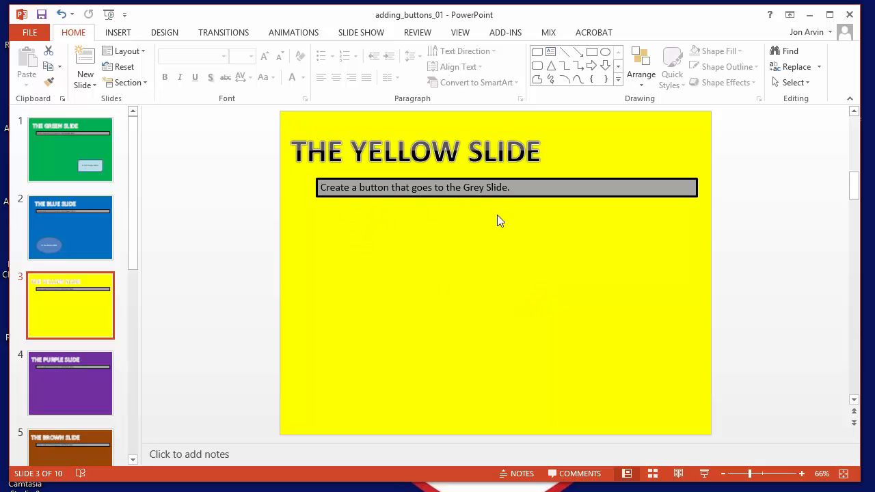
pyautogui.click(133, 34)
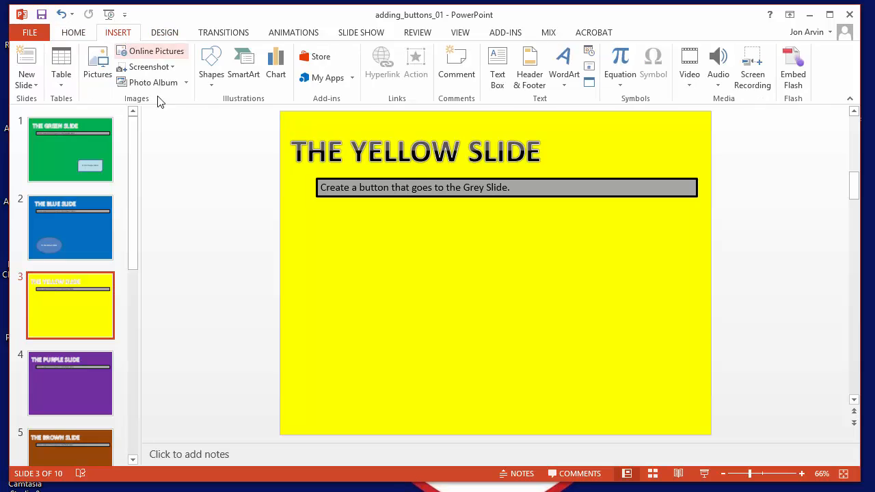
pyautogui.click(211, 72)
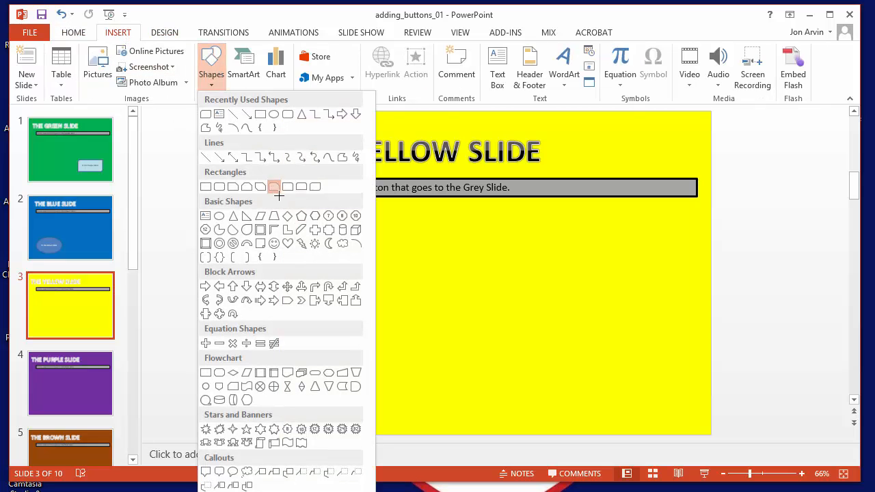
pyautogui.click(276, 188)
pyautogui.moveTo(535, 334)
pyautogui.mouseDown()
pyautogui.moveTo(607, 392)
pyautogui.moveTo(696, 413)
pyautogui.mouseUp()
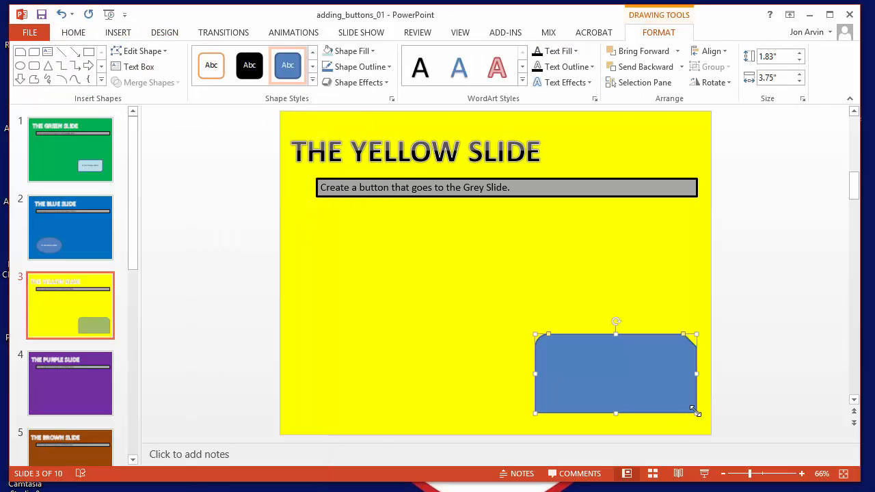
pyautogui.write('Grey')
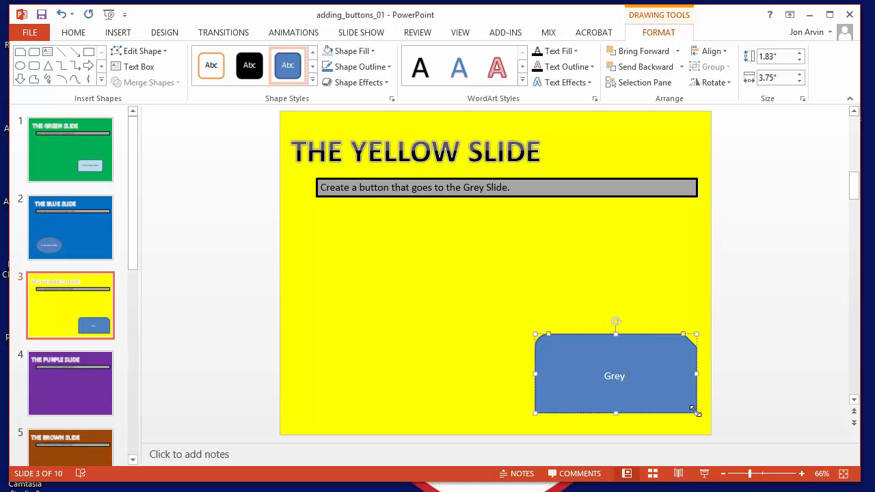
pyautogui.write(' Slide!')
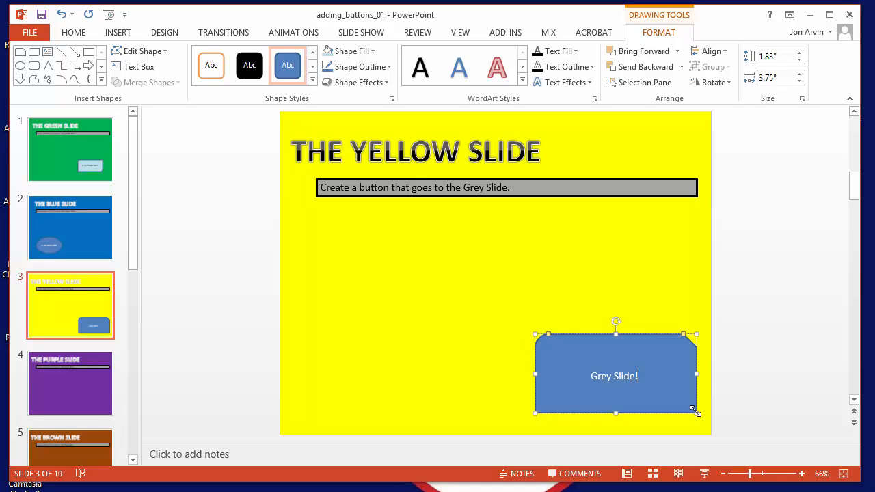
# Hyperlink the yellow slide's "Grey Slide!" button shape to Slide 10, the grey slide, as a place in this document.
pyautogui.rightClick(672, 348)
pyautogui.click(693, 268)
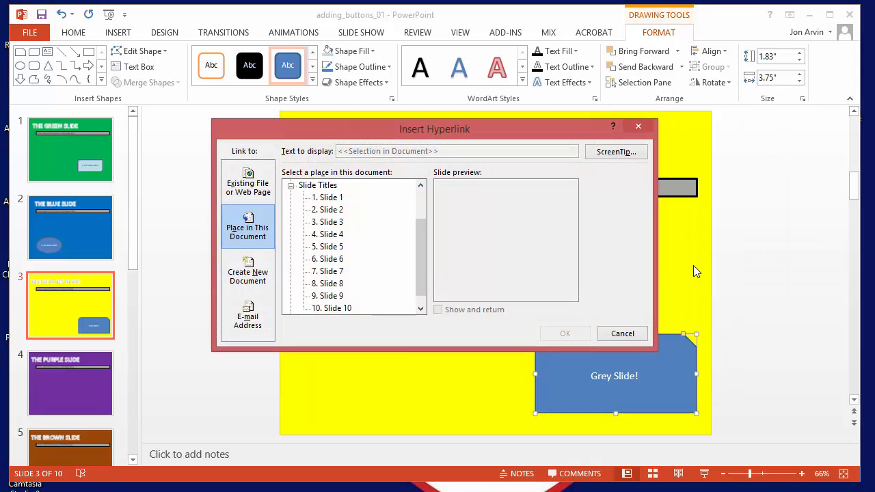
pyautogui.click(338, 296)
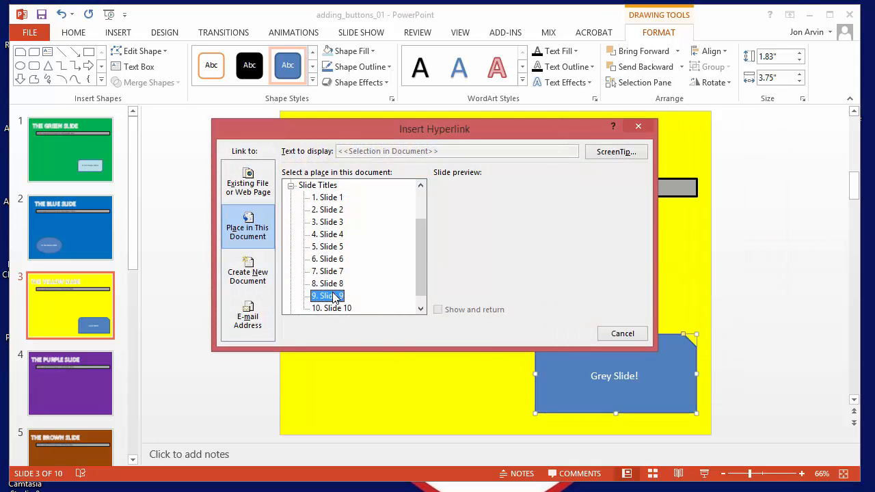
pyautogui.click(335, 283)
pyautogui.click(334, 272)
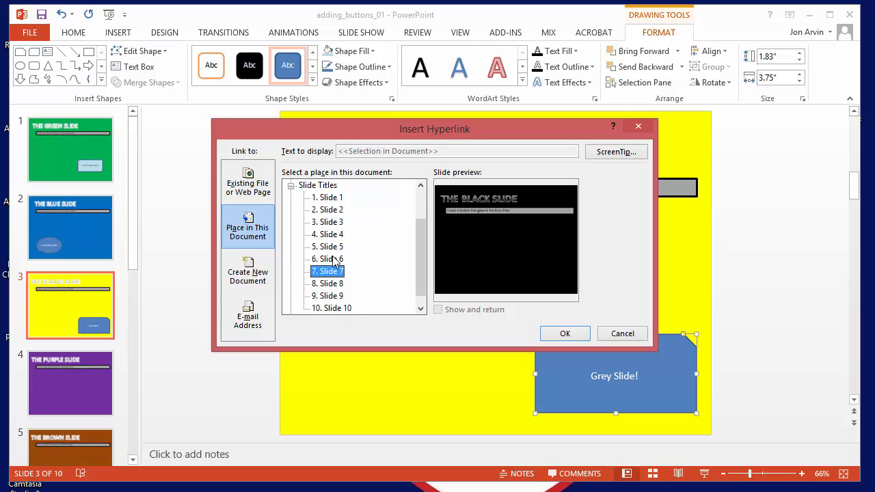
pyautogui.click(335, 260)
pyautogui.click(335, 247)
pyautogui.click(346, 309)
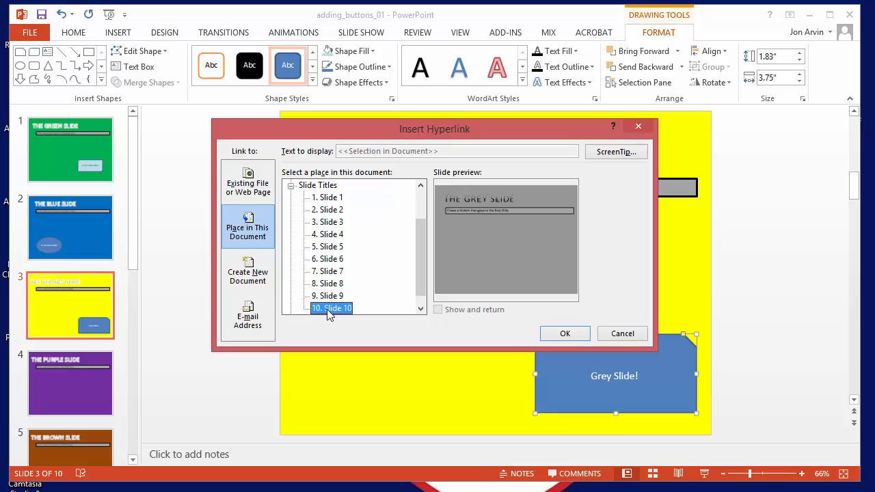
pyautogui.click(565, 333)
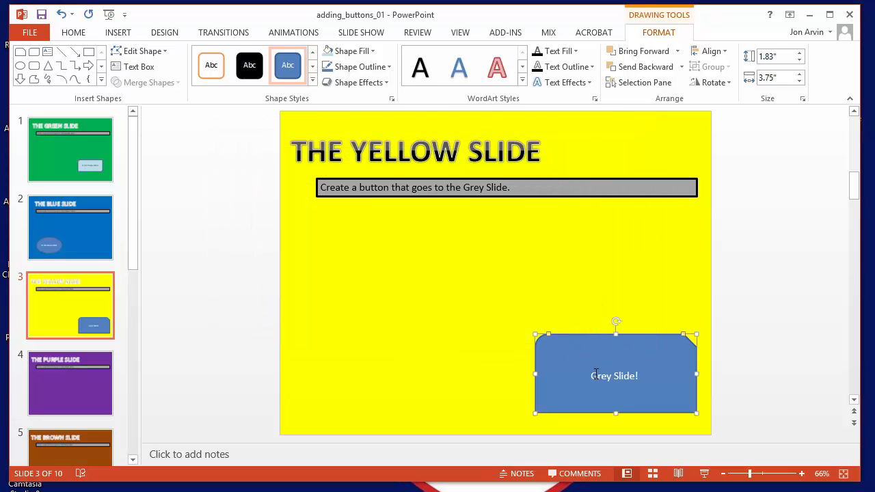
# Draw a heart, about 3.42" wide by 2.83" high, at the purple slide's lower right and label it "Black Slide".
pyautogui.click(70, 396)
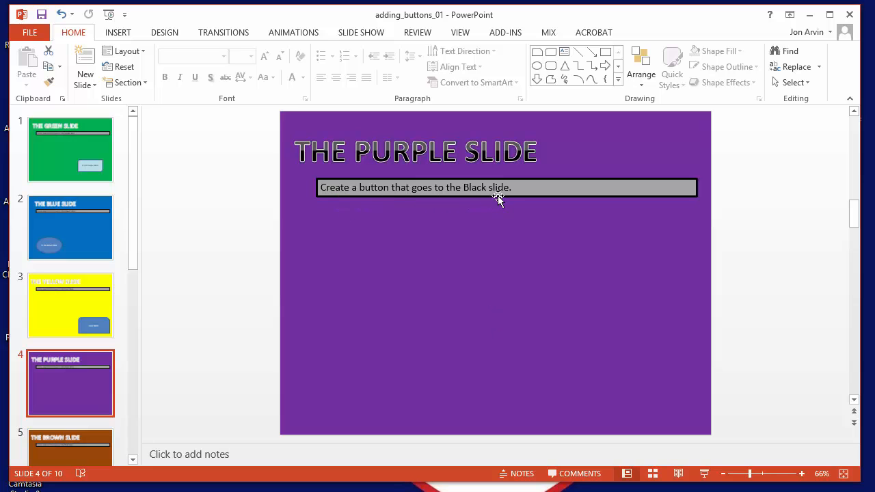
pyautogui.click(118, 32)
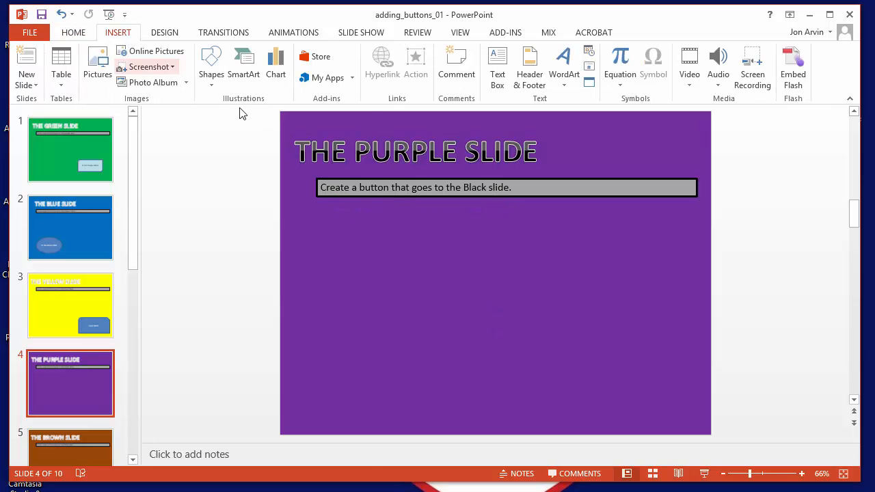
pyautogui.click(211, 65)
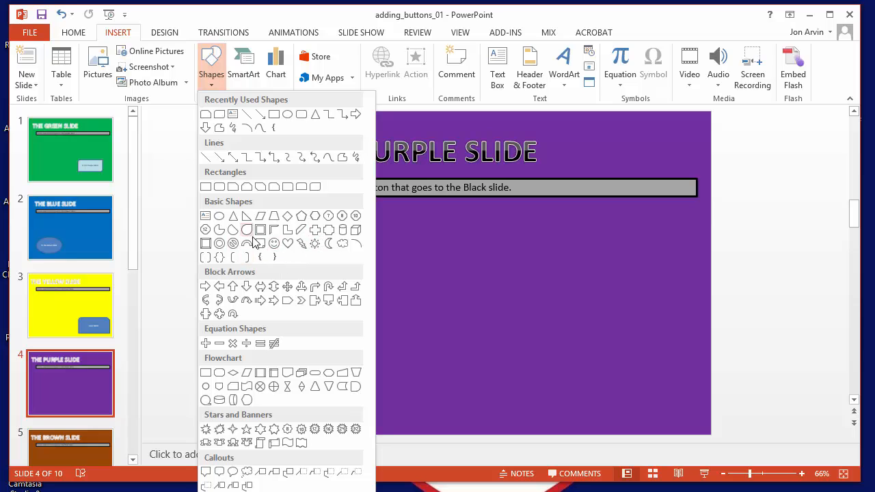
pyautogui.click(287, 240)
pyautogui.moveTo(521, 295); pyautogui.dragTo(669, 417)
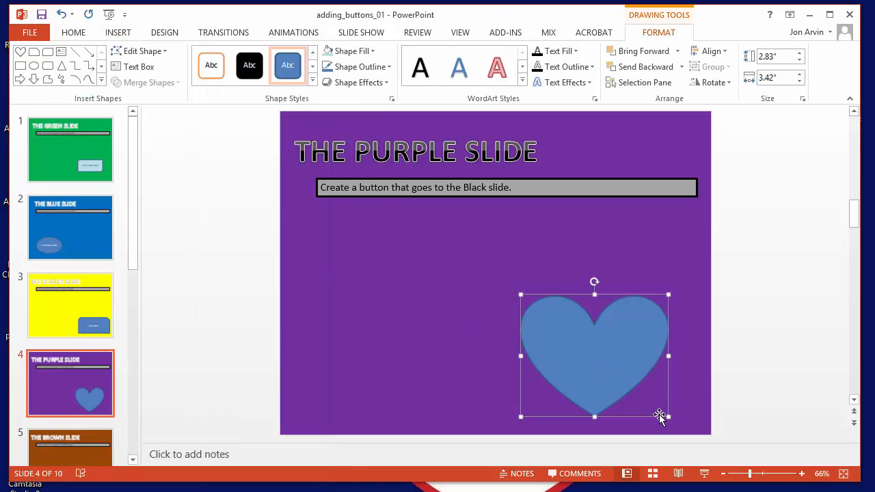
pyautogui.write('B')
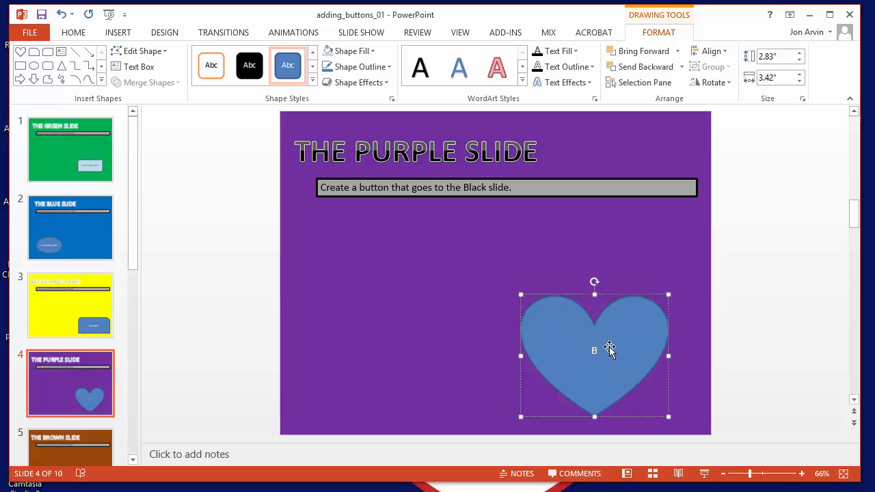
pyautogui.write('lack Slide')
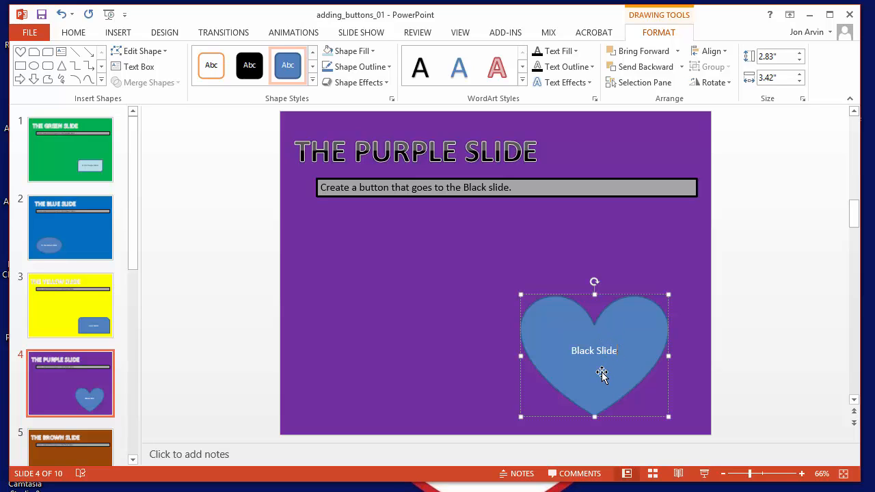
pyautogui.press('Escape')
# Hyperlink the "Black Slide" heart to Slide 7, the black slide, in this document.
pyautogui.rightClick(645, 313)
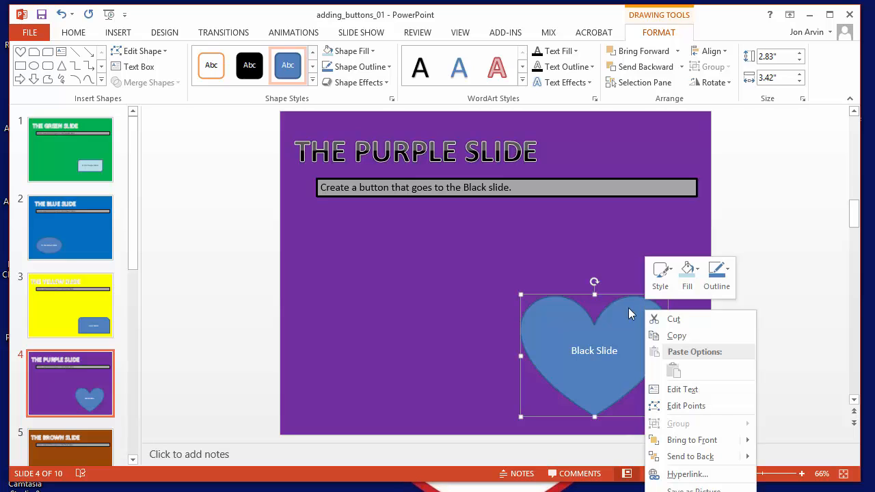
pyautogui.rightClick(621, 305)
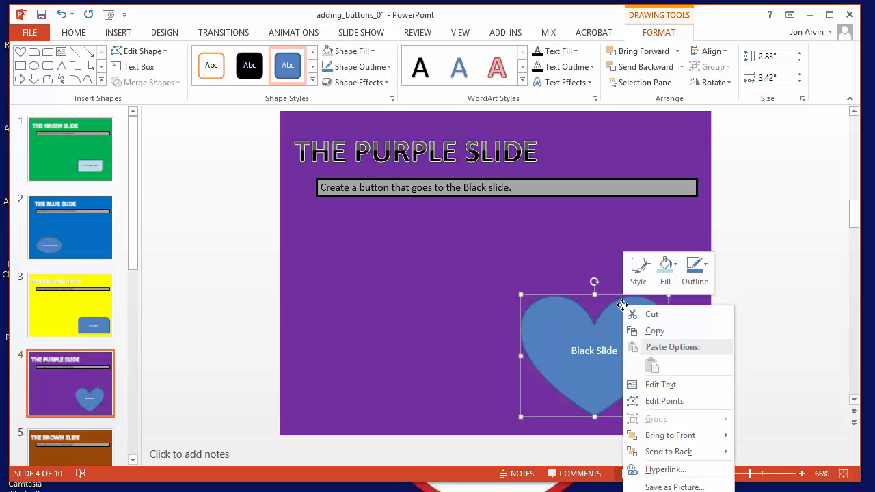
pyautogui.rightClick(594, 354)
pyautogui.rightClick(541, 309)
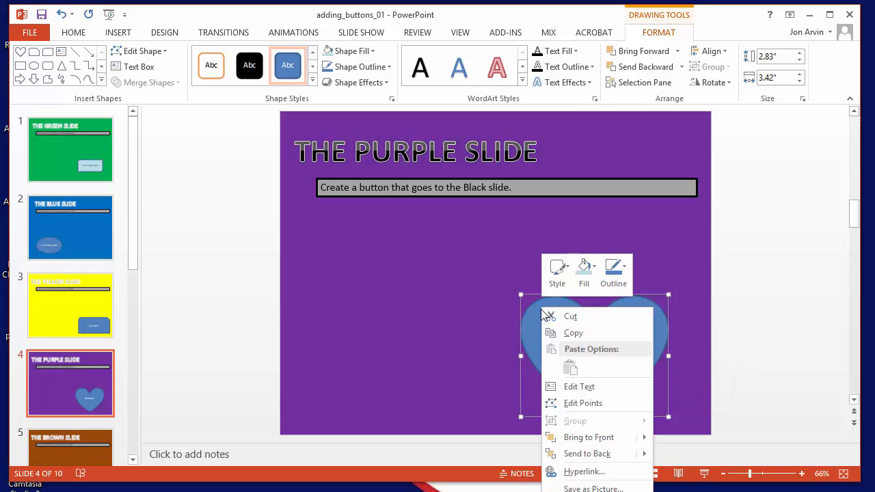
pyautogui.click(607, 469)
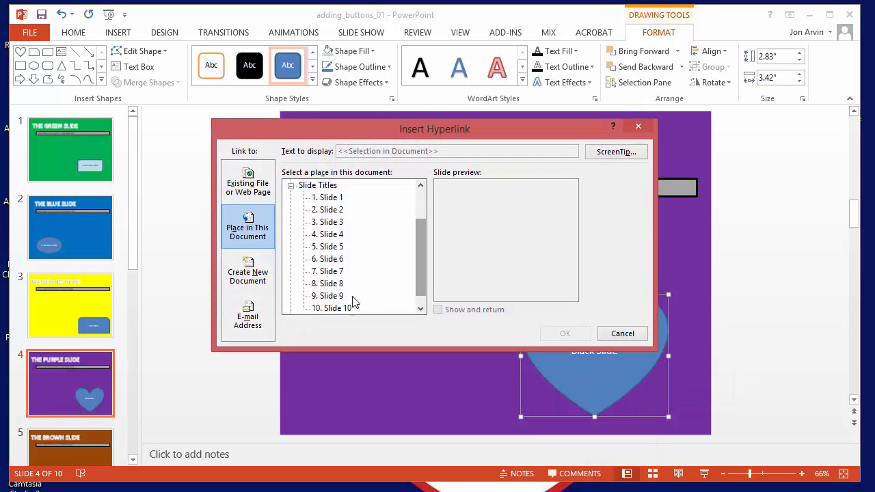
pyautogui.click(331, 296)
pyautogui.click(332, 283)
pyautogui.click(333, 272)
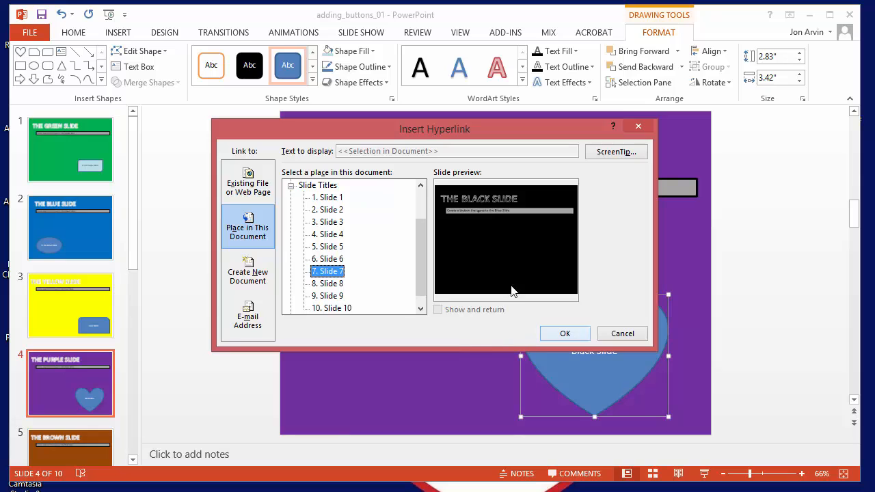
pyautogui.click(563, 333)
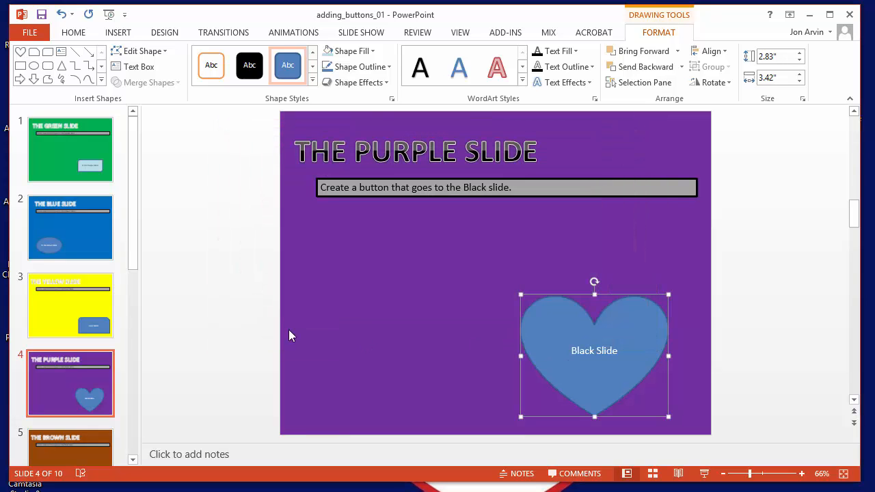
# Draw a smiley face, about 3.5" wide by 2.83" high, at the brown slide's lower right and label it "Pink!".
pyautogui.moveTo(130, 252); pyautogui.dragTo(134, 346)
pyautogui.click(83, 258)
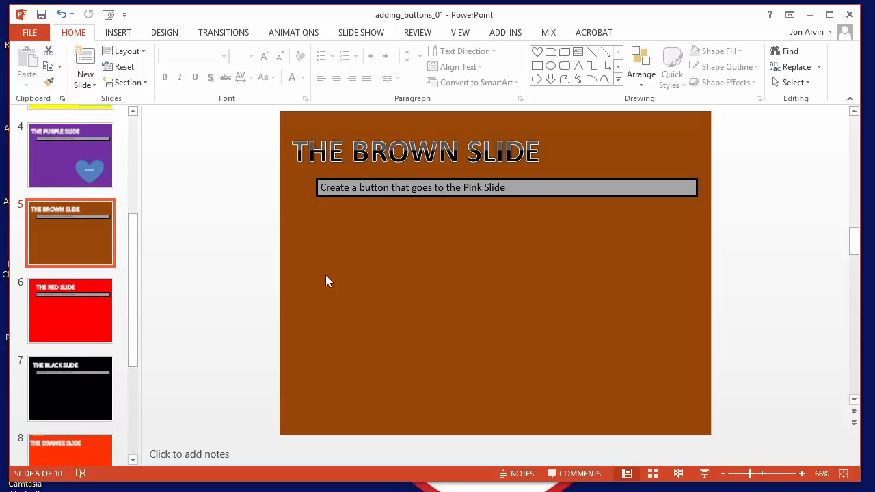
pyautogui.click(119, 38)
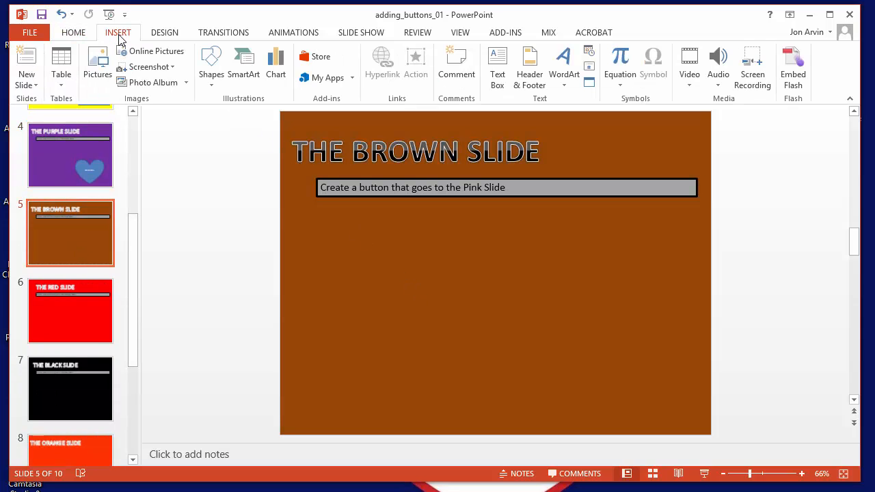
pyautogui.click(214, 76)
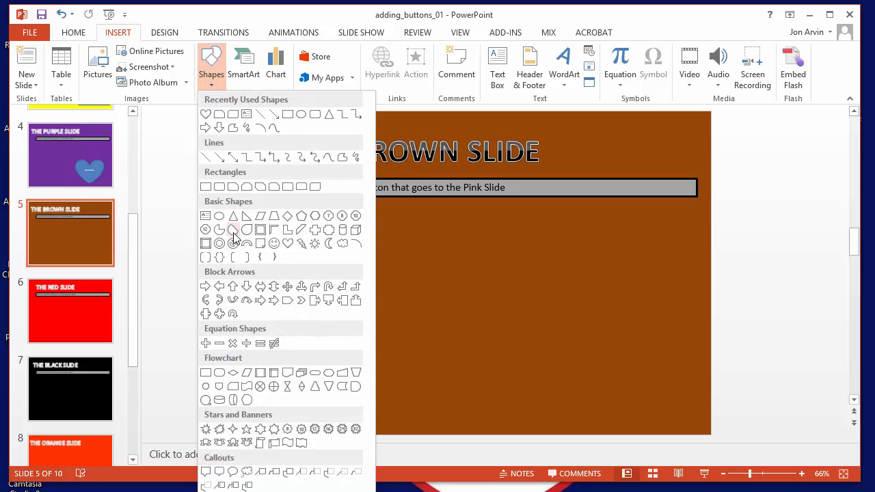
pyautogui.click(274, 244)
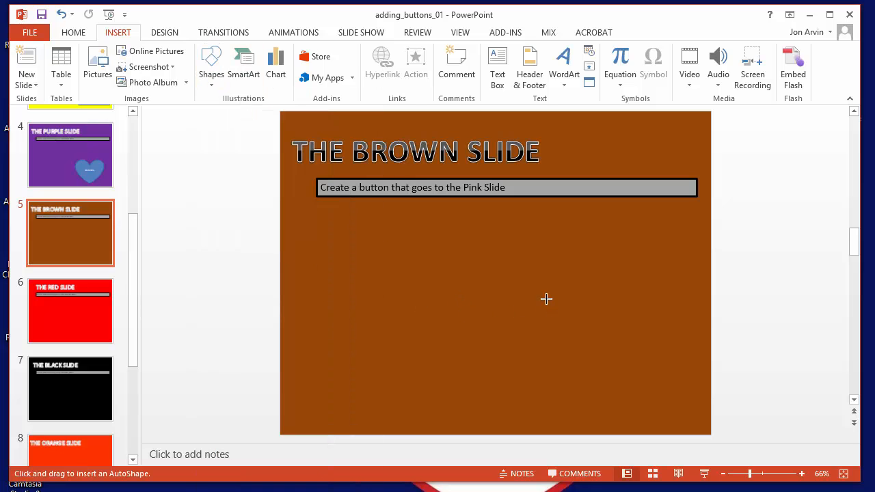
pyautogui.moveTo(546, 298); pyautogui.dragTo(689, 420)
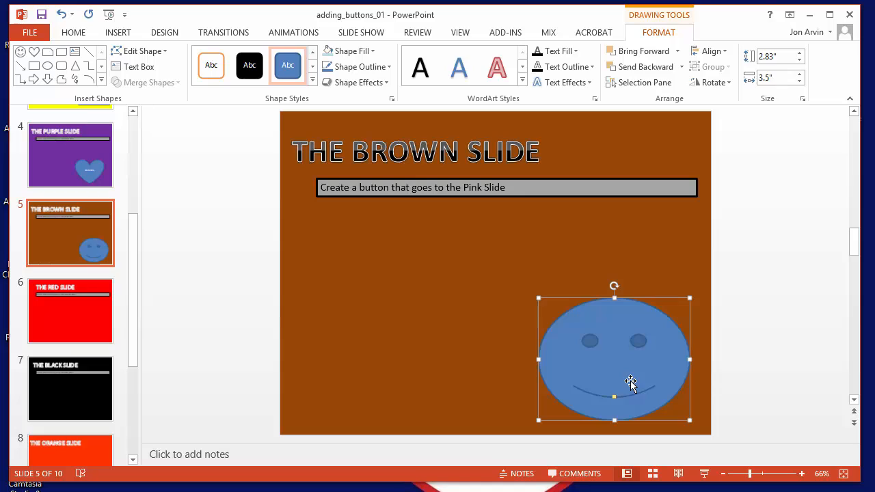
pyautogui.write('Pink!')
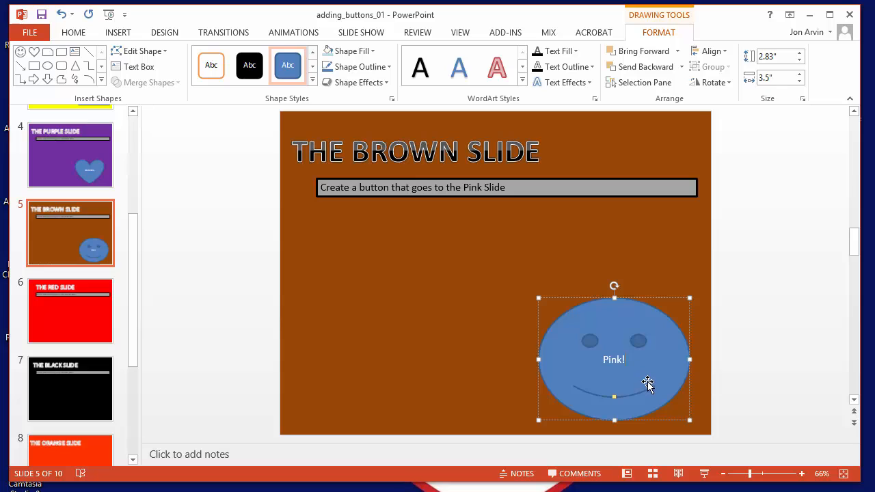
# Hyperlink the "Pink!" smiley face to Slide 9, the pink slide, in this document.
pyautogui.rightClick(619, 314)
pyautogui.click(663, 479)
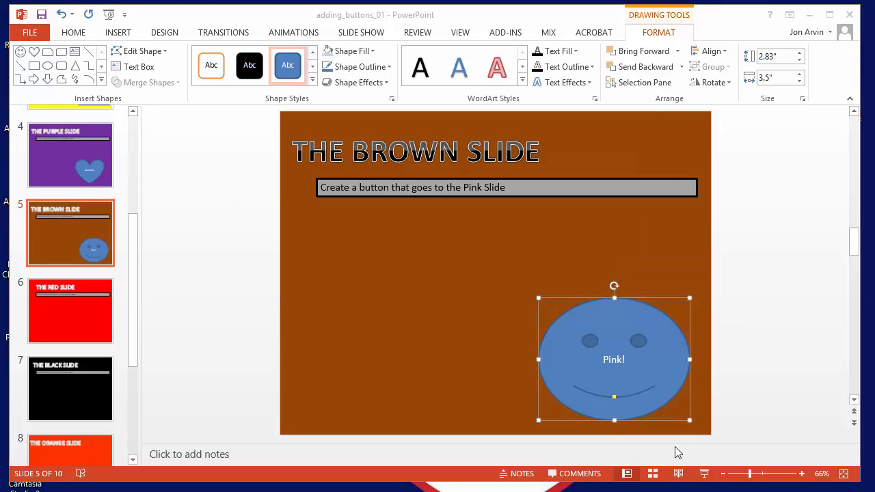
pyautogui.click(335, 298)
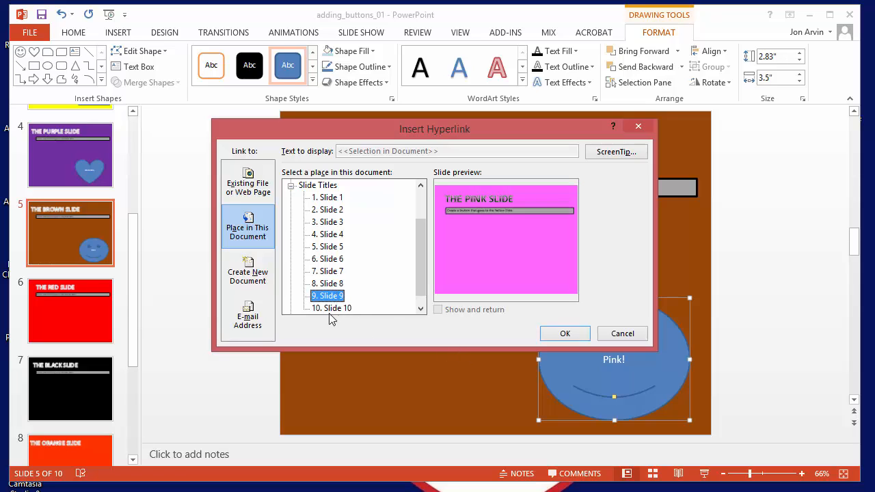
pyautogui.click(565, 333)
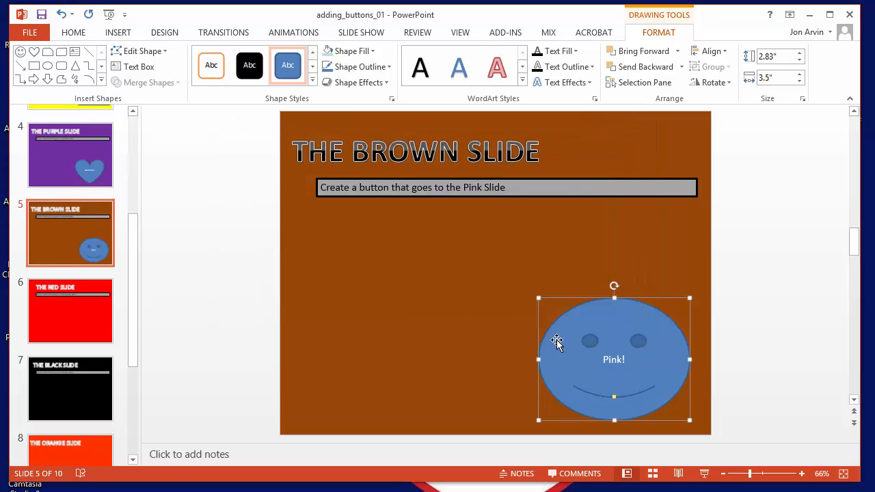
# Draw a round diagonal corner rectangle, about 4.15" by 2", at the red slide's lower left and label it "Orange!".
pyautogui.click(79, 323)
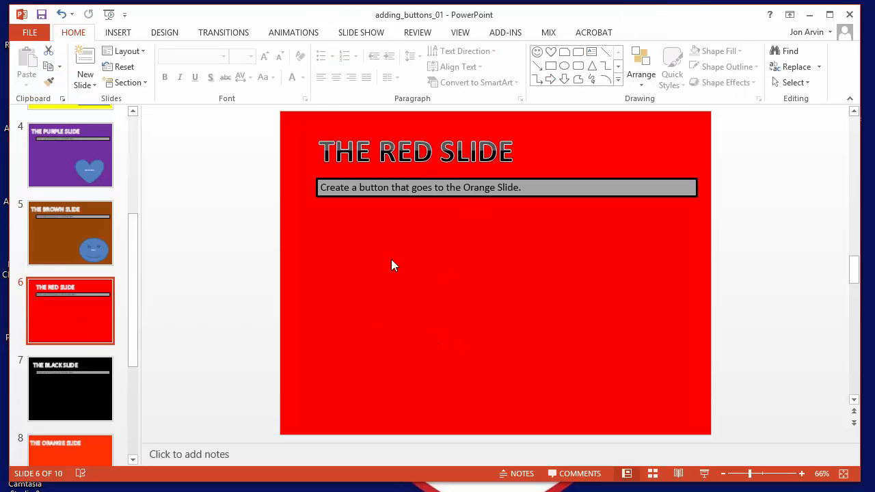
pyautogui.click(118, 32)
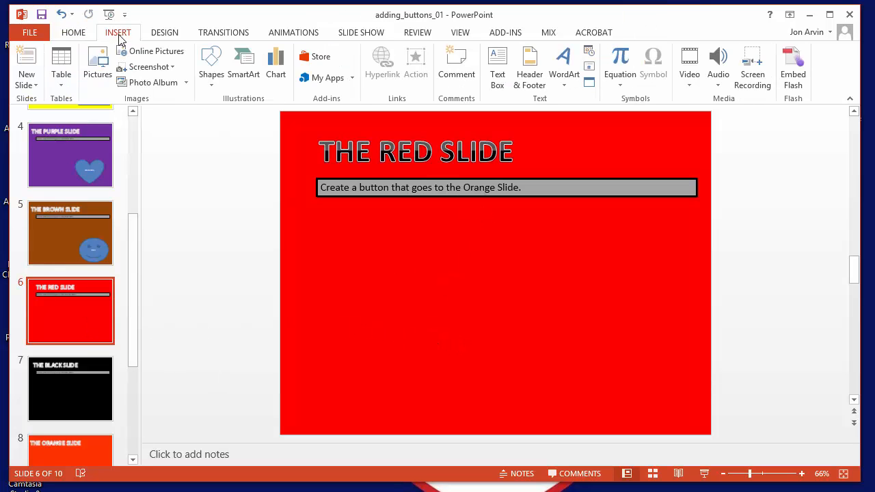
pyautogui.click(214, 71)
pyautogui.click(314, 185)
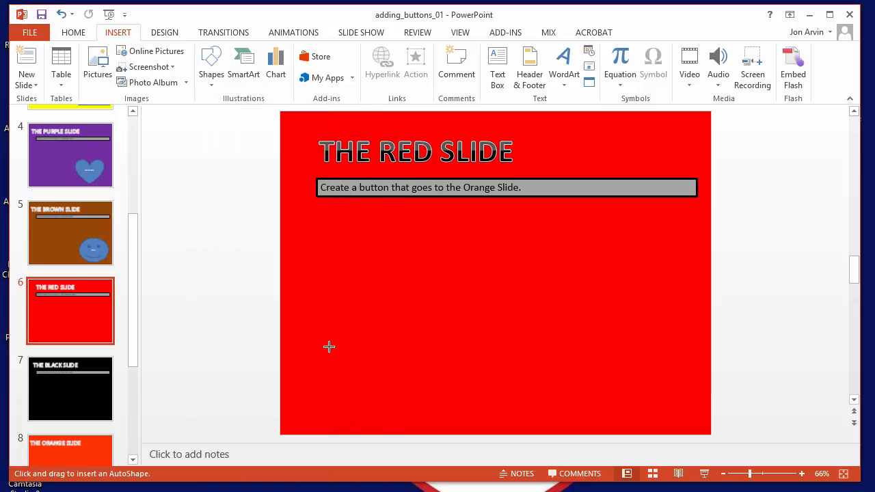
pyautogui.moveTo(314, 330); pyautogui.dragTo(492, 416)
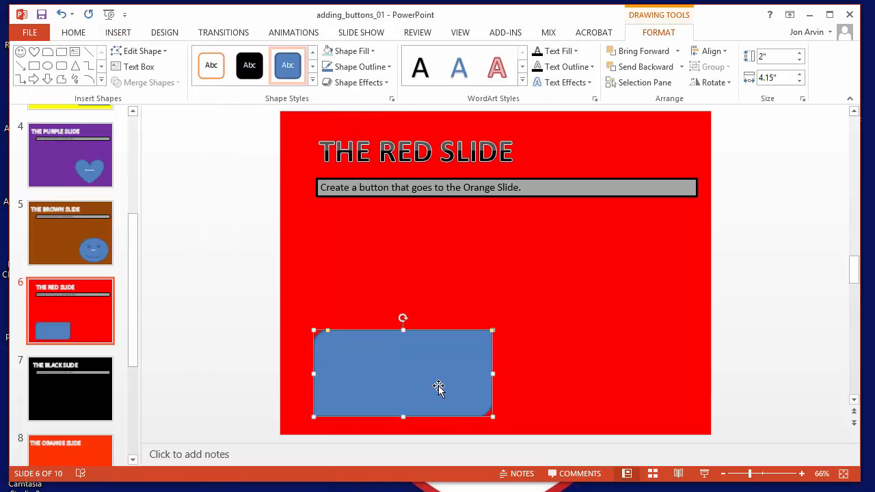
pyautogui.write('Orange!')
# Hyperlink the red slide's "Orange!" button shape to Slide 8, the orange slide, in this document.
pyautogui.rightClick(459, 342)
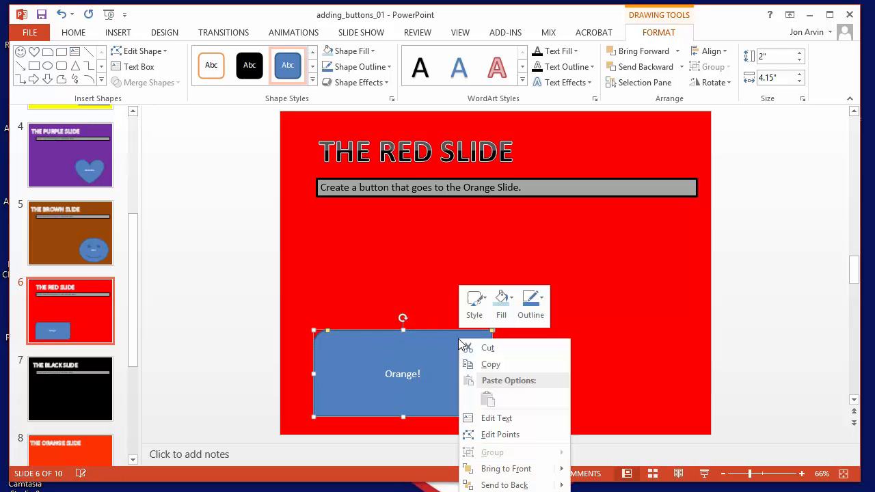
pyautogui.click(495, 491)
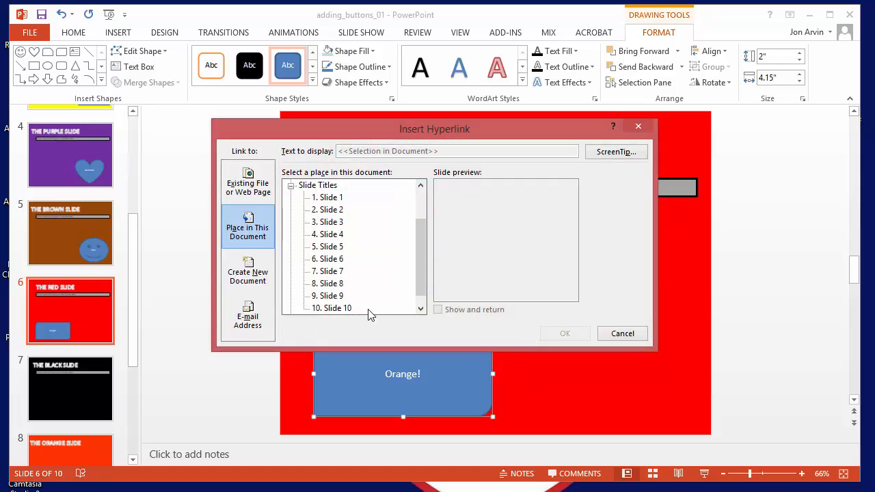
pyautogui.click(344, 296)
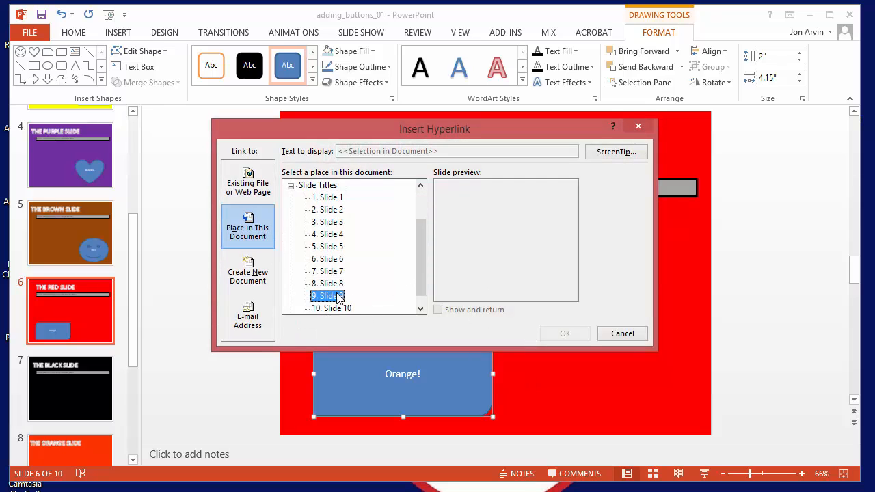
pyautogui.click(339, 283)
pyautogui.click(334, 274)
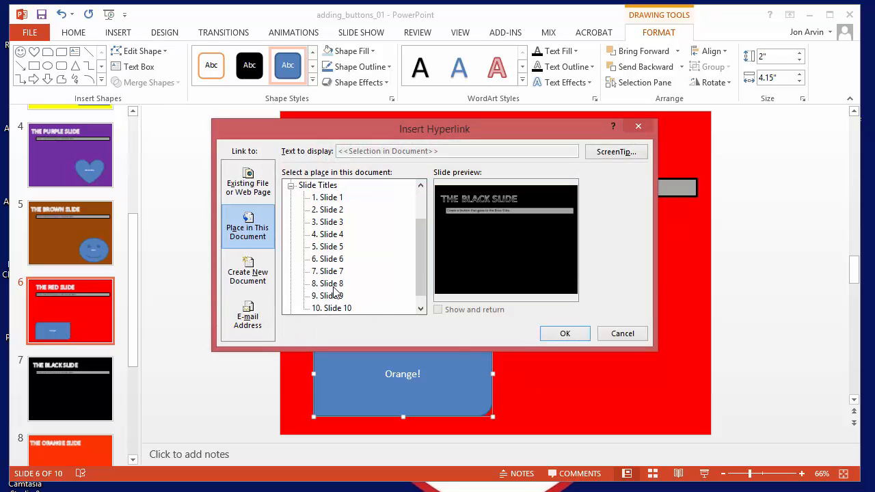
pyautogui.click(333, 283)
pyautogui.click(566, 335)
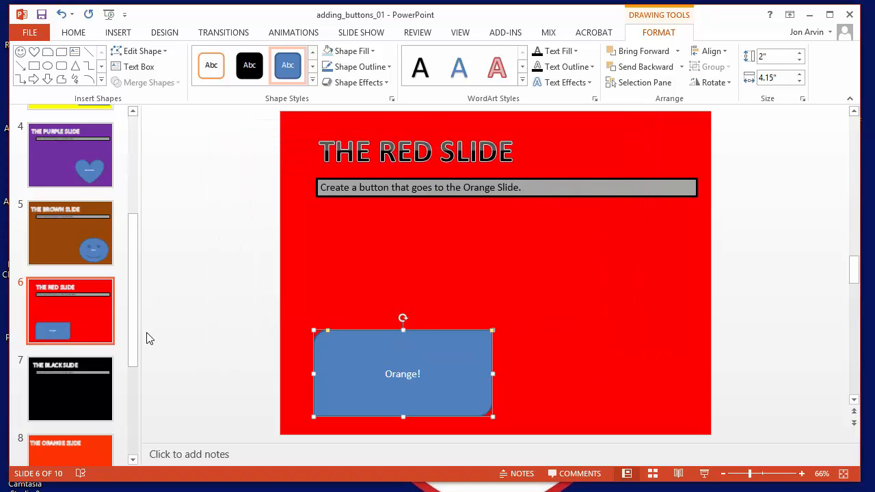
# Draw a regular pentagon, about 2.58" wide by 2.17" high, at the black slide's lower right and label it "Blue for You!".
pyautogui.click(85, 395)
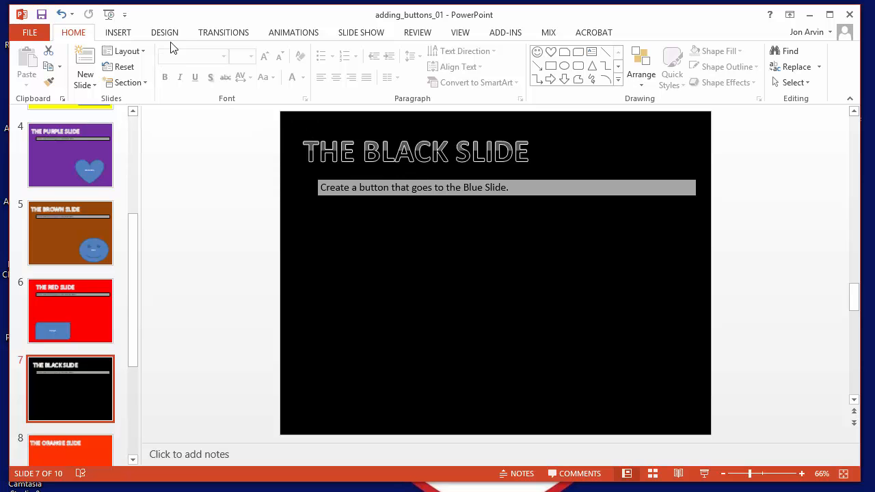
pyautogui.click(118, 32)
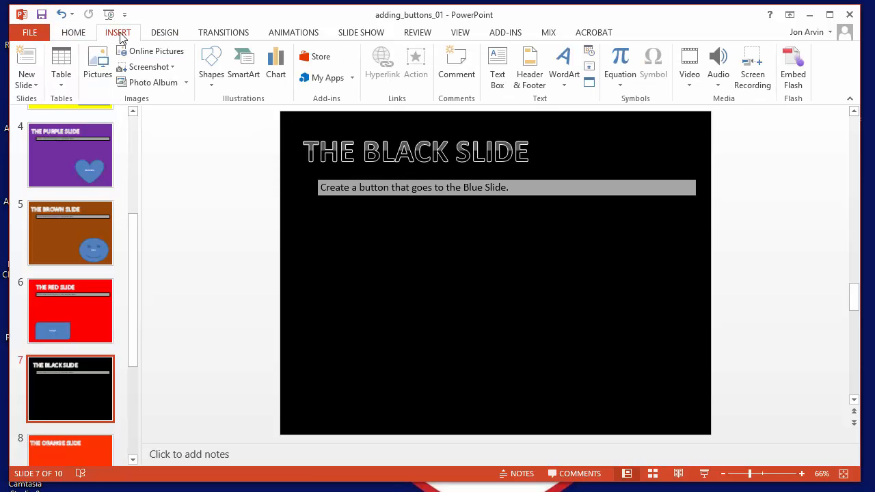
pyautogui.click(212, 68)
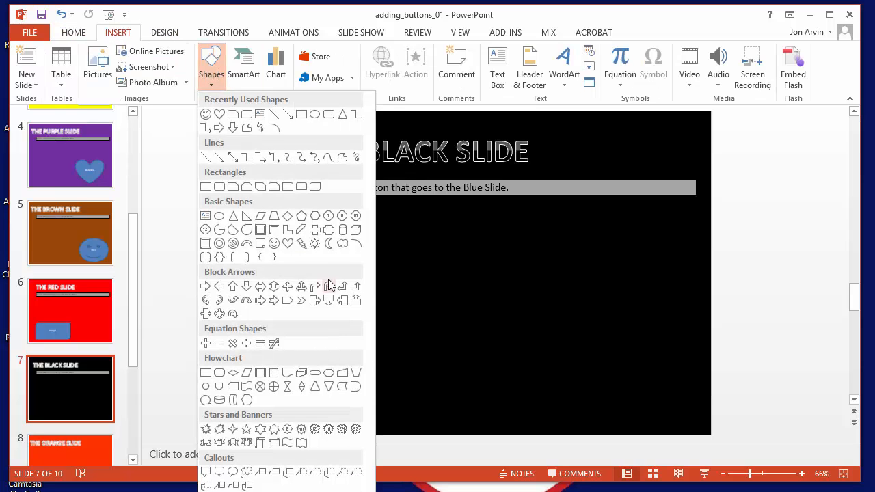
pyautogui.click(302, 216)
pyautogui.moveTo(578, 312); pyautogui.dragTo(690, 406)
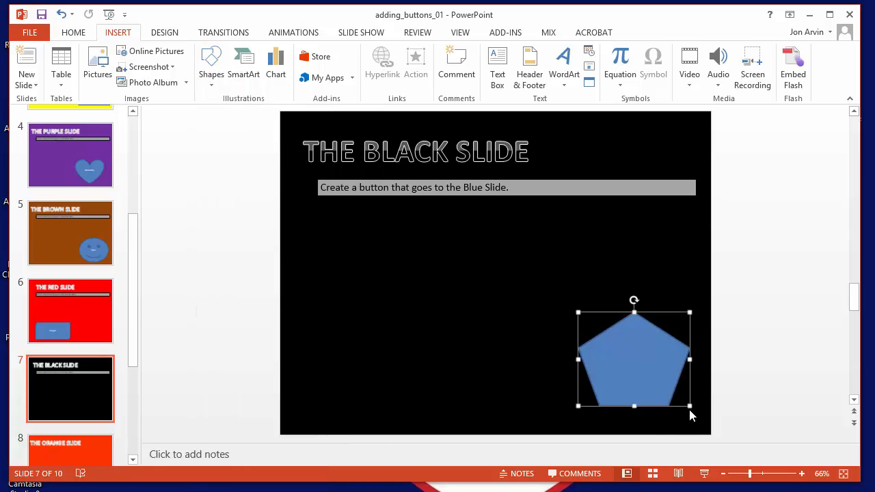
pyautogui.write('Bl')
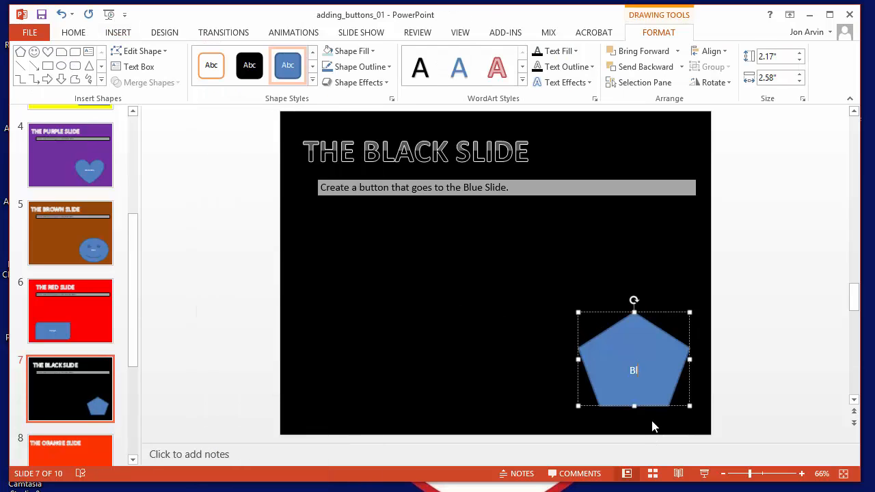
pyautogui.write('ue for You!')
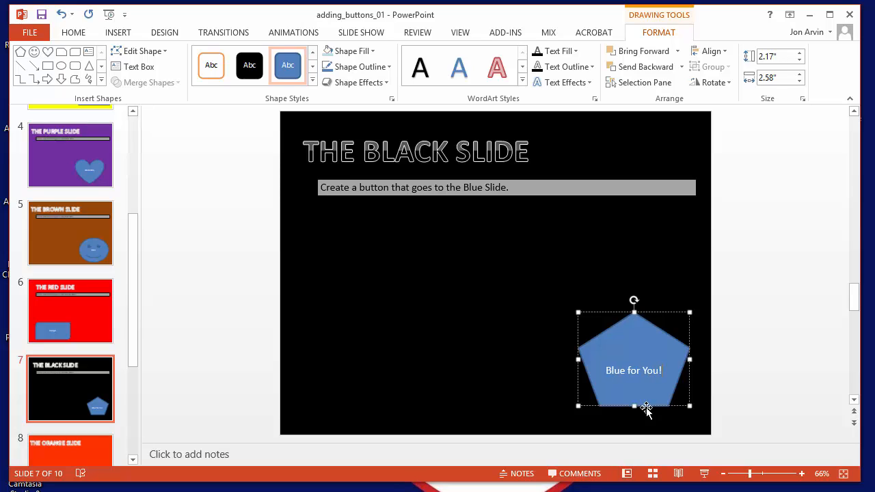
# Hyperlink the "Blue for You!" pentagon to Slide 2, the blue slide, in this document.
pyautogui.rightClick(634, 327)
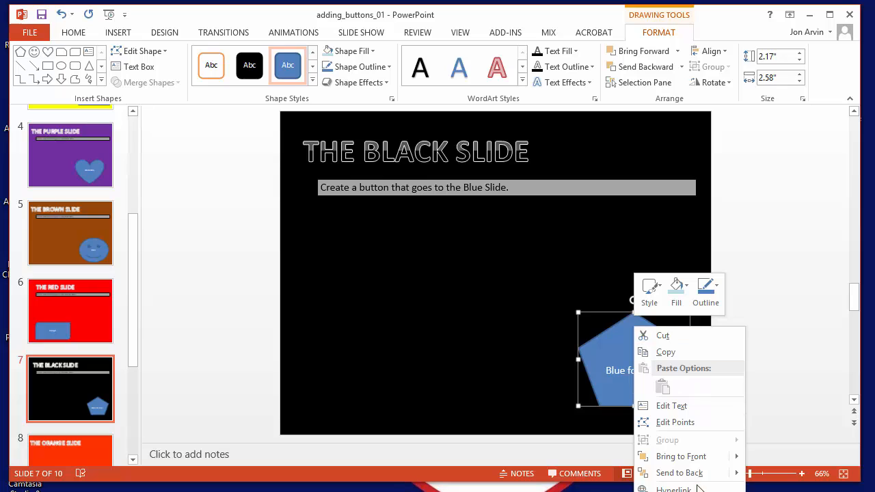
pyautogui.click(674, 489)
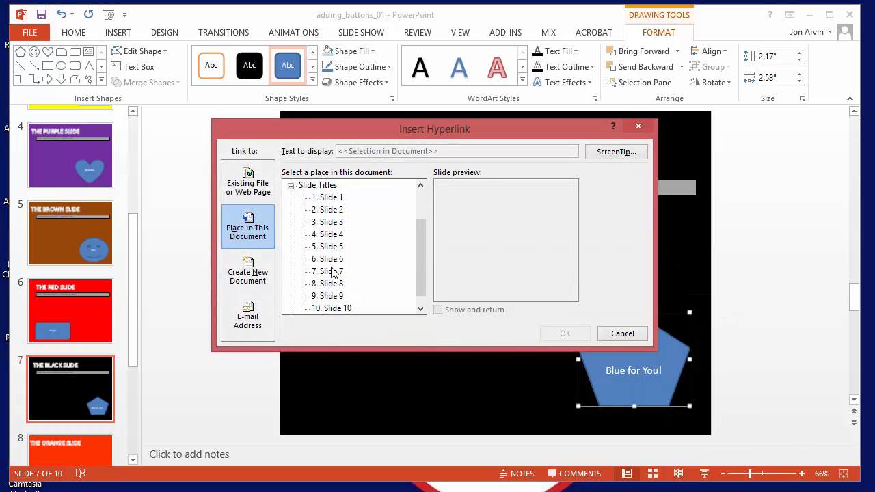
pyautogui.click(334, 285)
pyautogui.click(334, 271)
pyautogui.click(335, 259)
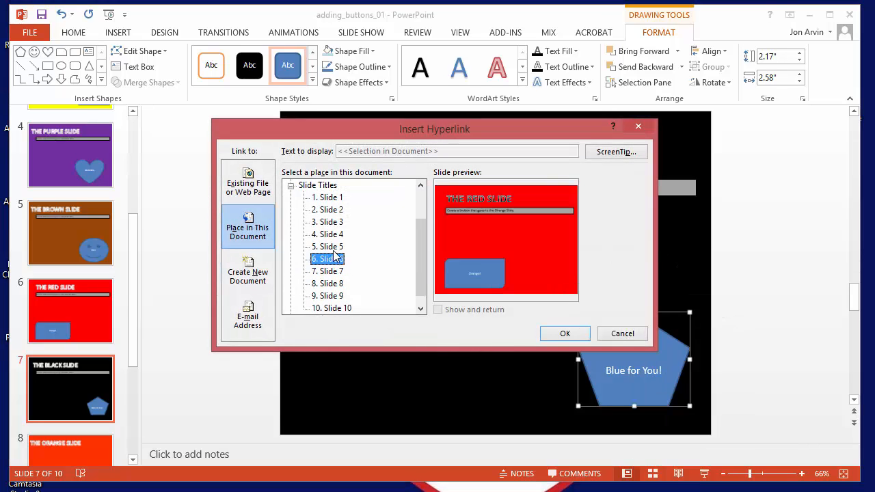
pyautogui.click(337, 246)
pyautogui.click(339, 234)
pyautogui.click(339, 222)
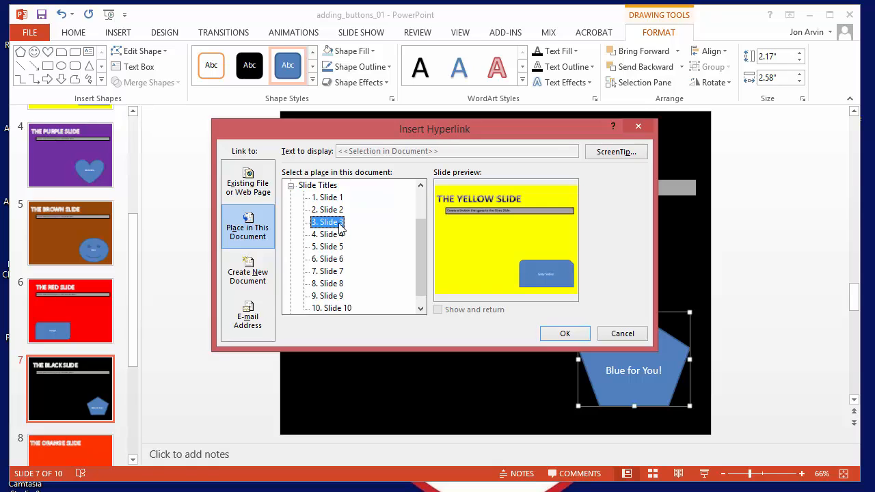
pyautogui.click(338, 198)
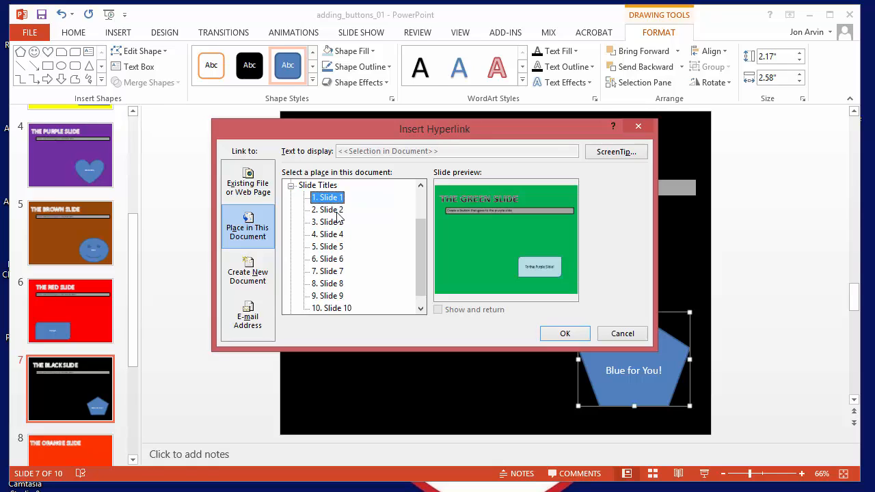
pyautogui.click(339, 211)
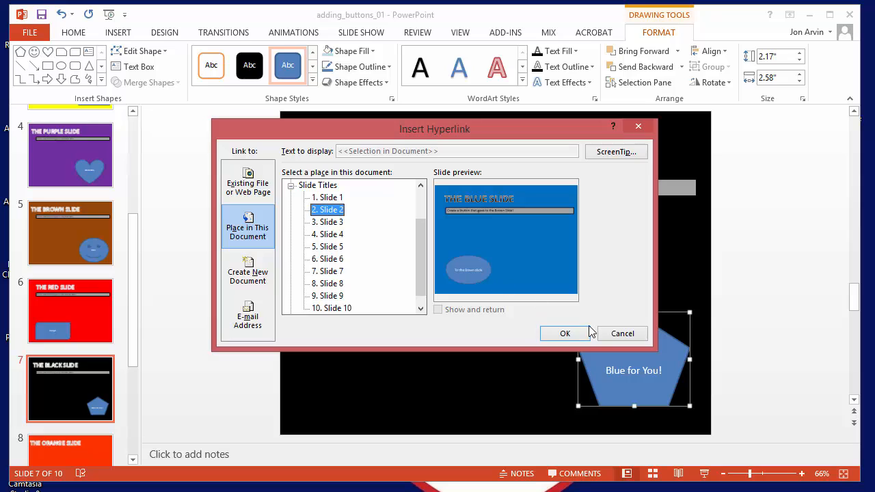
pyautogui.click(570, 337)
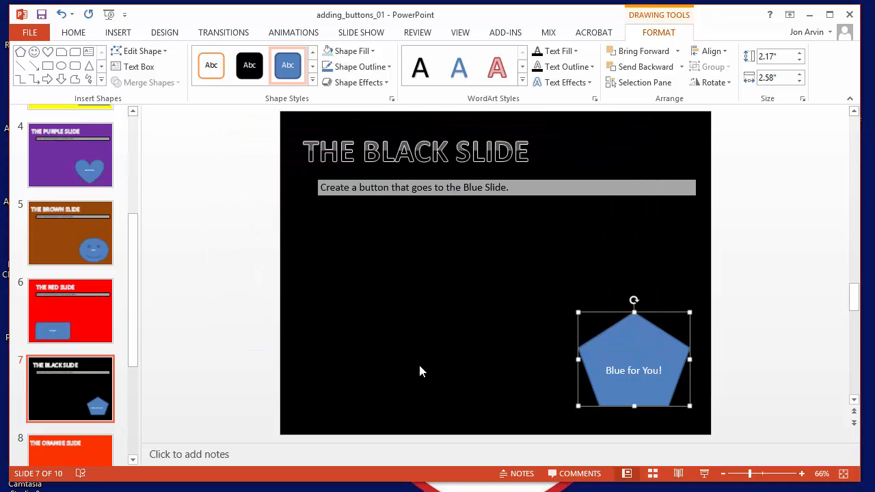
# Draw a snip diagonal corner rectangle, about 3.25" by 1.58", on the orange slide and position it above the right half of the purple text bar.
pyautogui.moveTo(133, 346); pyautogui.dragTo(133, 406)
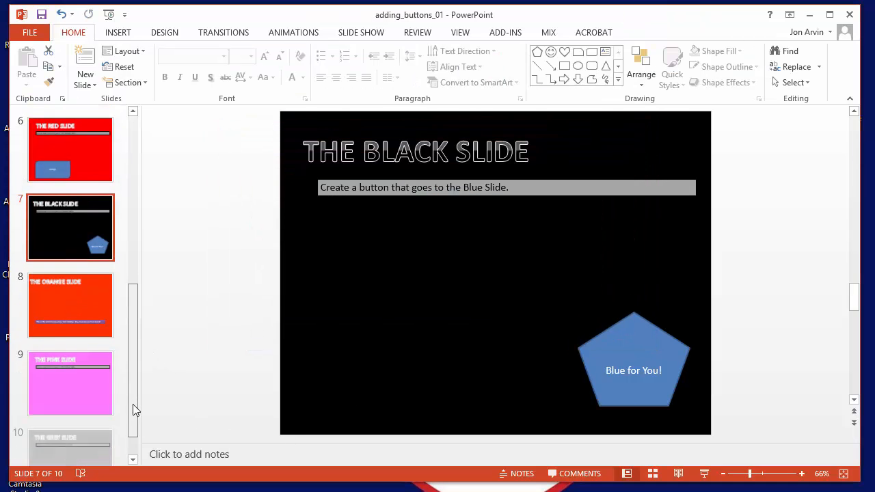
pyautogui.click(88, 283)
pyautogui.click(118, 32)
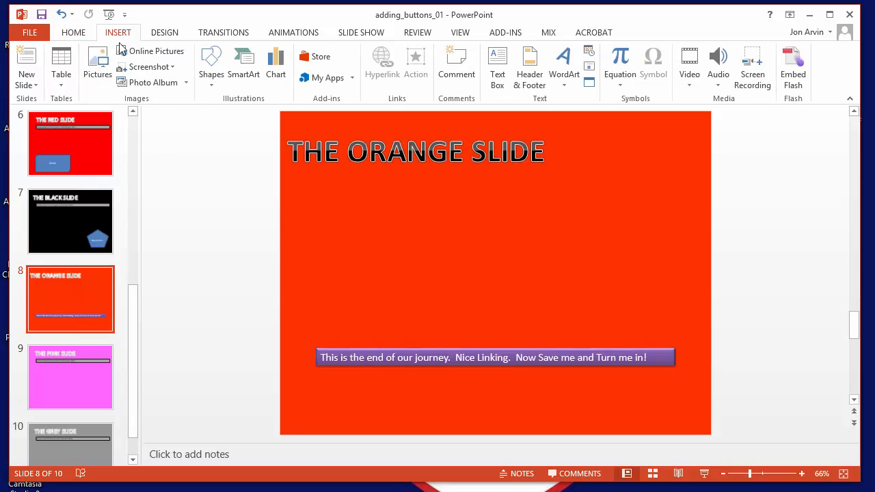
pyautogui.click(222, 81)
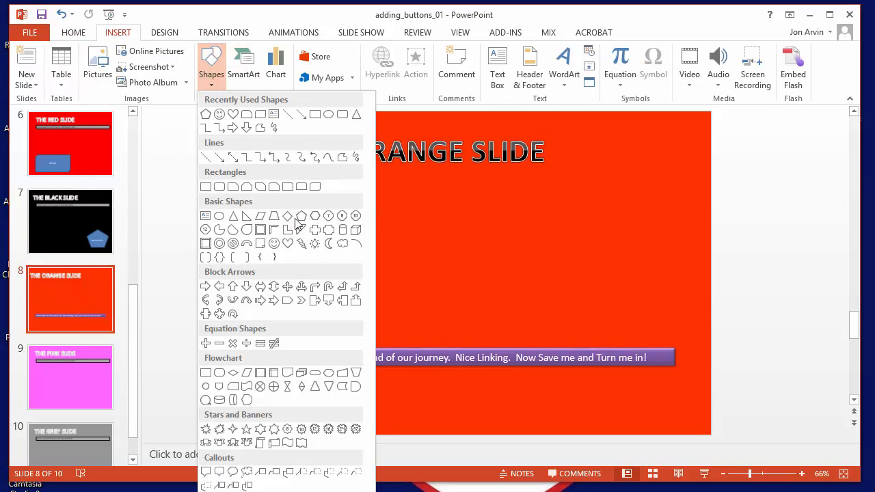
pyautogui.click(259, 186)
pyautogui.moveTo(517, 252); pyautogui.dragTo(657, 319)
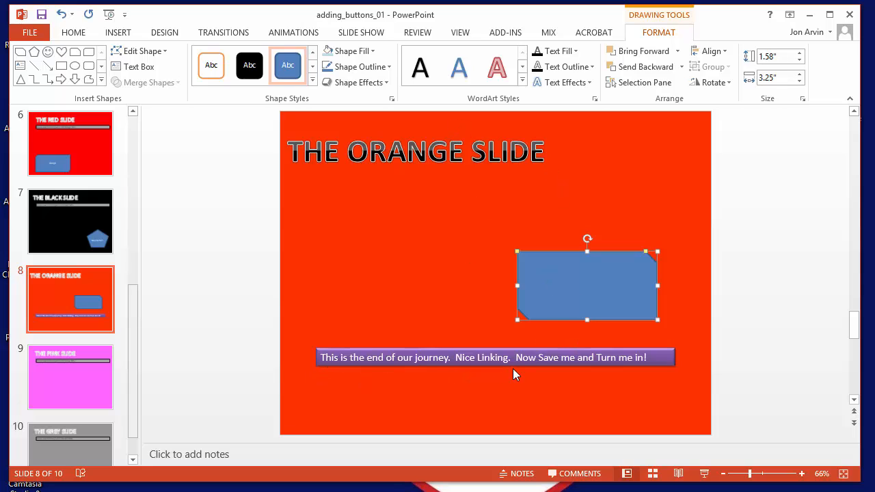
pyautogui.moveTo(586, 278); pyautogui.dragTo(588, 264)
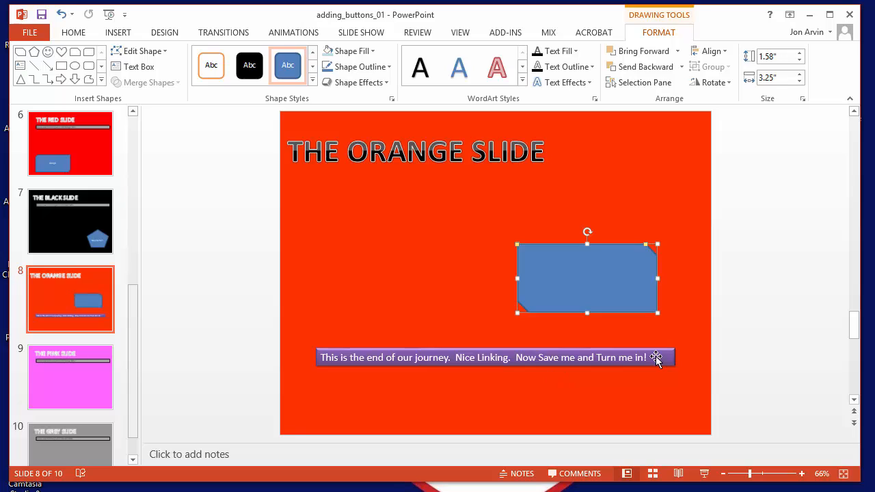
pyautogui.moveTo(605, 291); pyautogui.dragTo(618, 305)
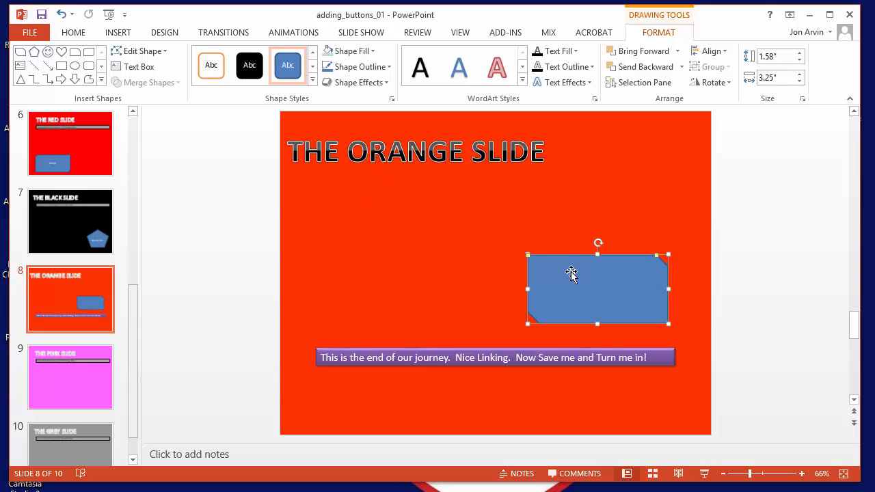
pyautogui.moveTo(593, 302); pyautogui.dragTo(582, 288)
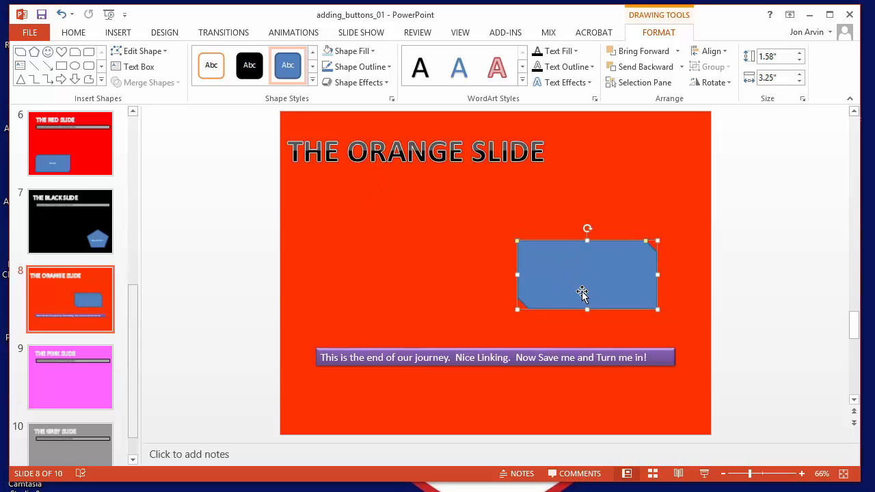